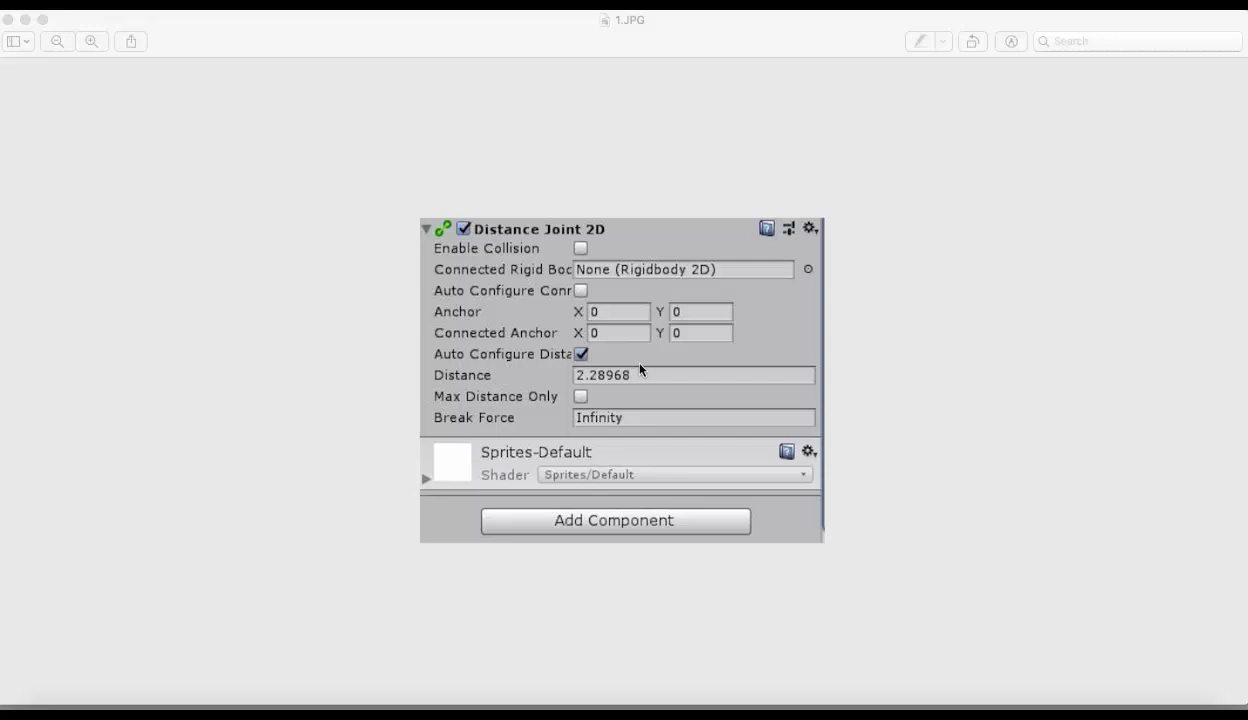
# Step: Back in Unity, add a Distance Joint 2D component to the plank
pyautogui.press('super+Tab')
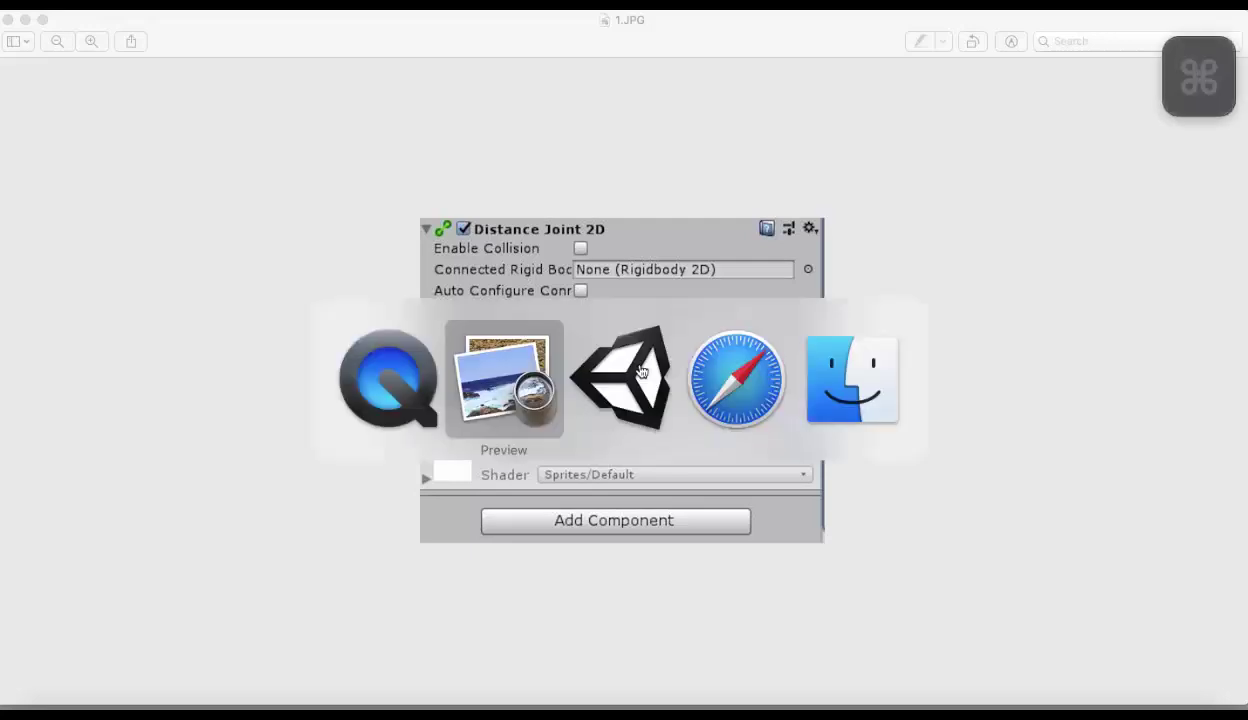
pyautogui.press('super+Tab')
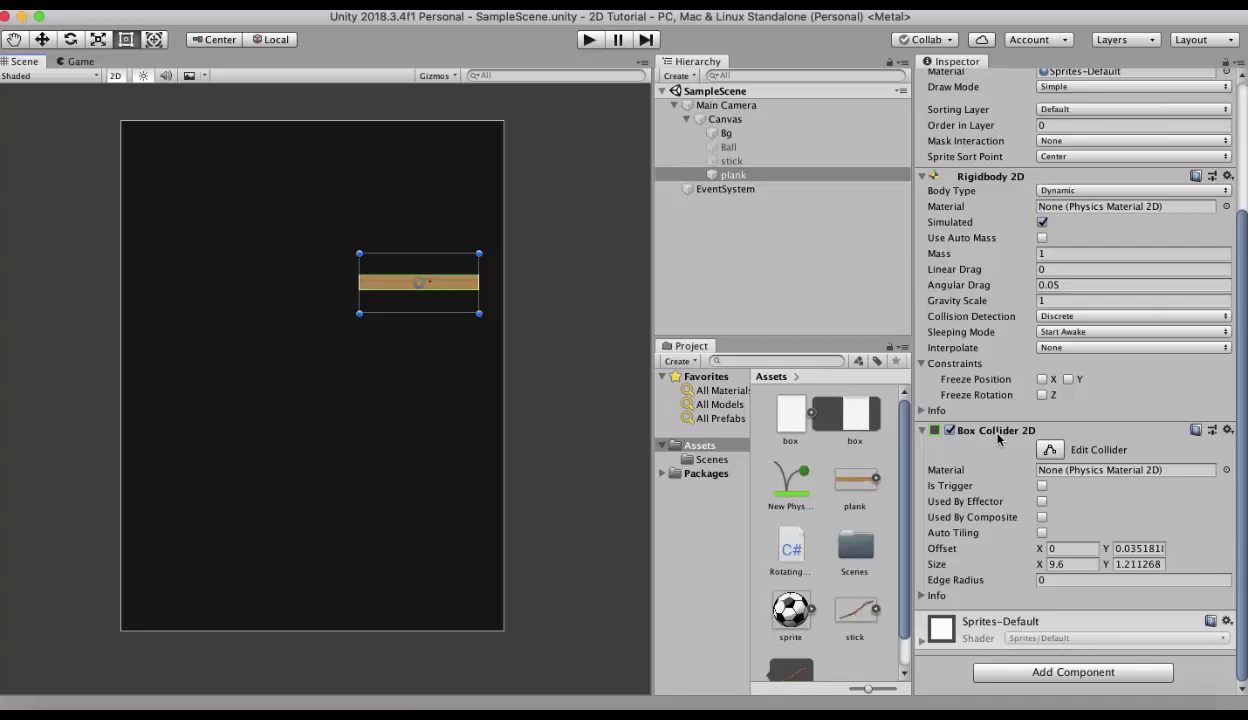
pyautogui.click(1048, 673)
pyautogui.write('dist')
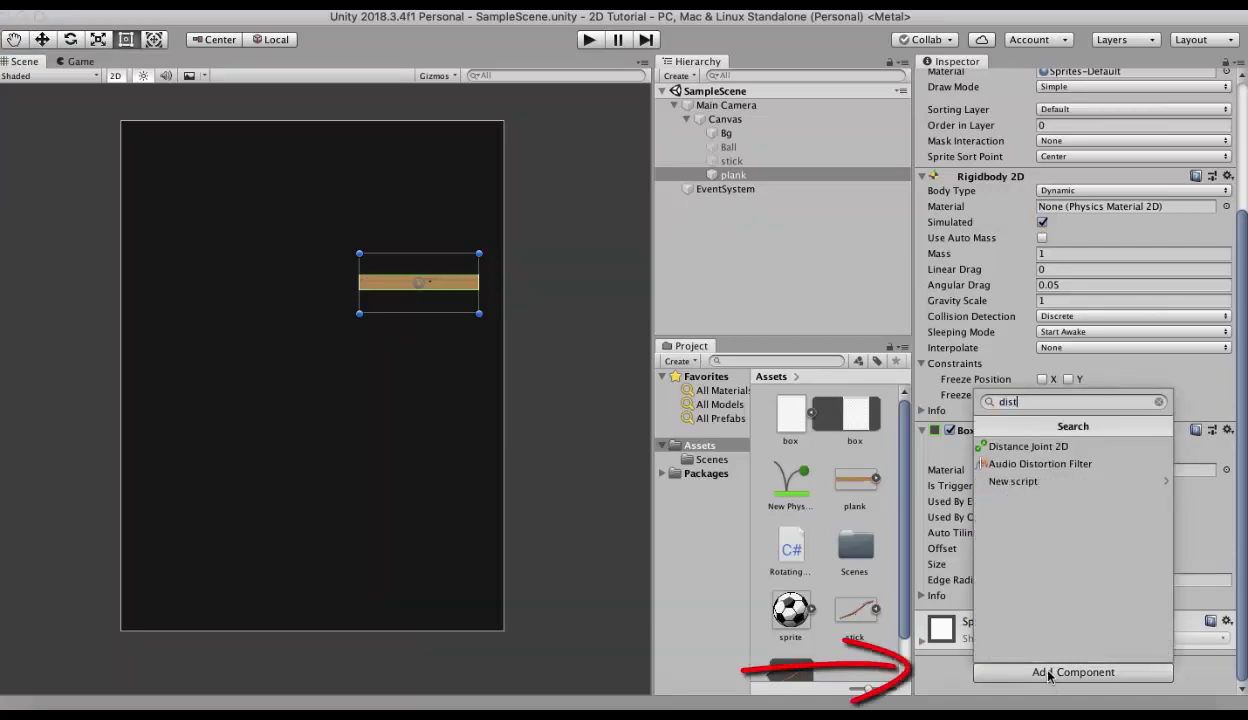
pyautogui.write('an')
pyautogui.press('Down')
pyautogui.press('Return')
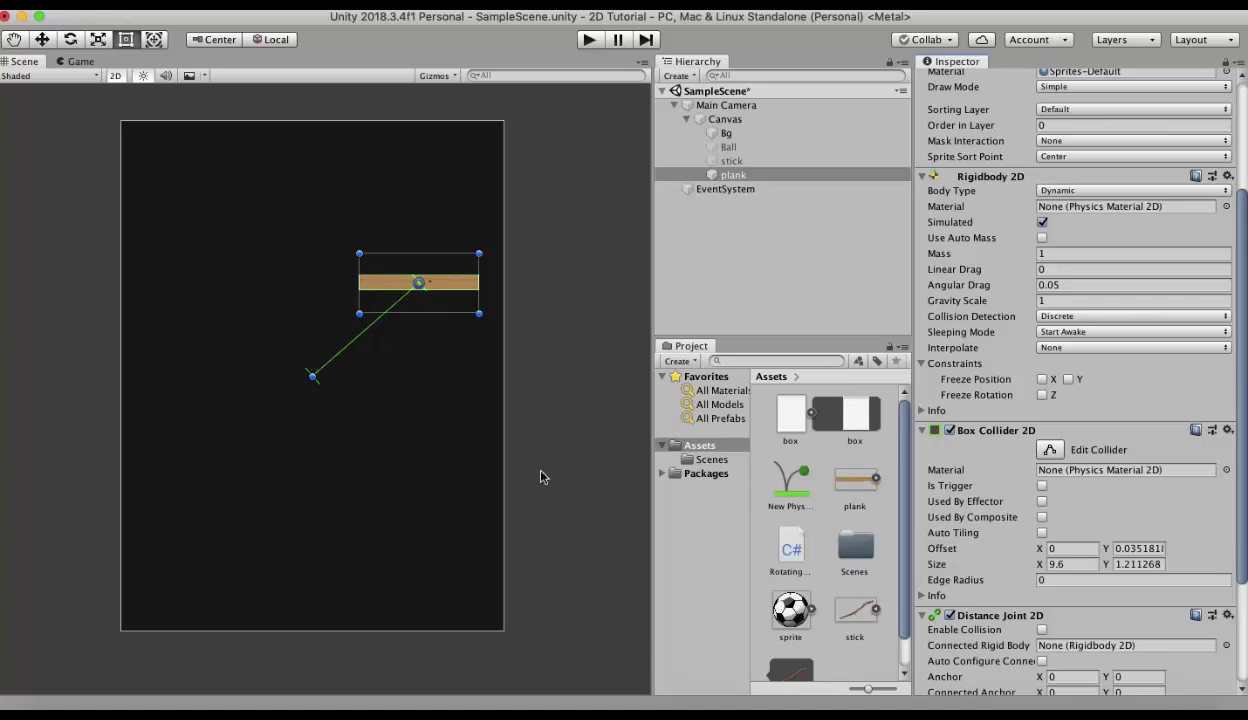
pyautogui.scroll(-5, 960, 500)
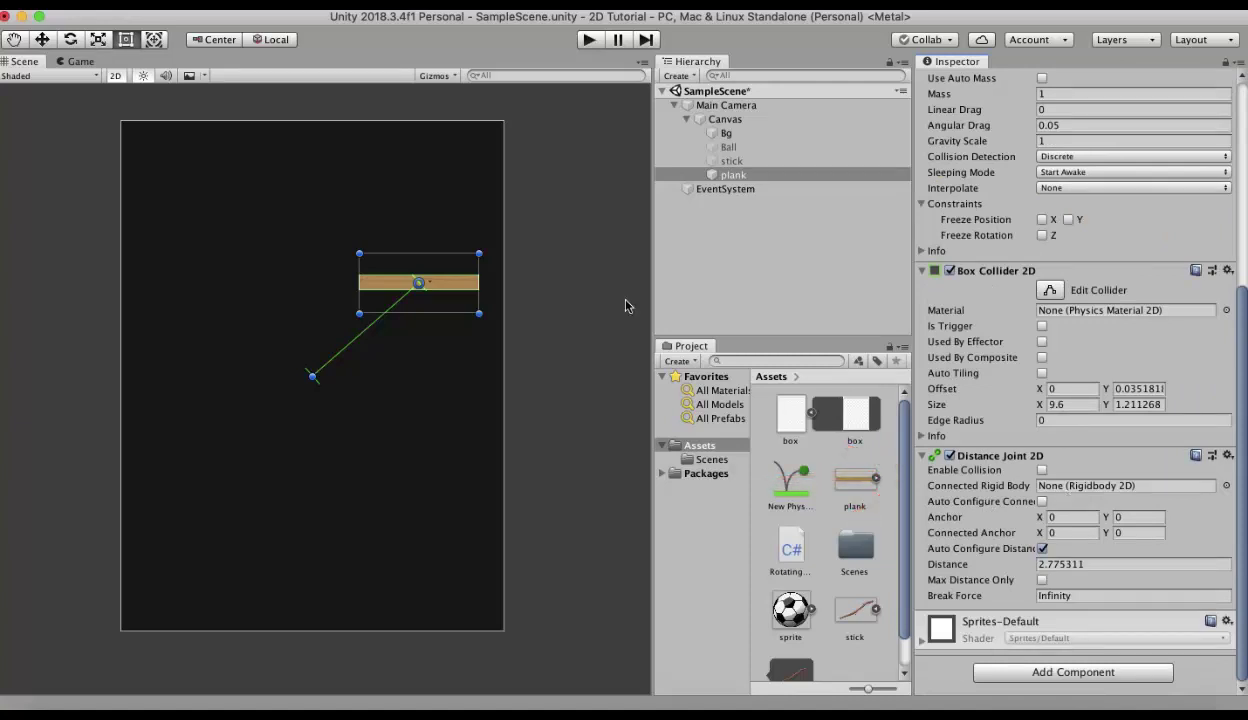
# Step: Run the scene to watch the plank swing on its joint, then stop
pyautogui.click(588, 40)
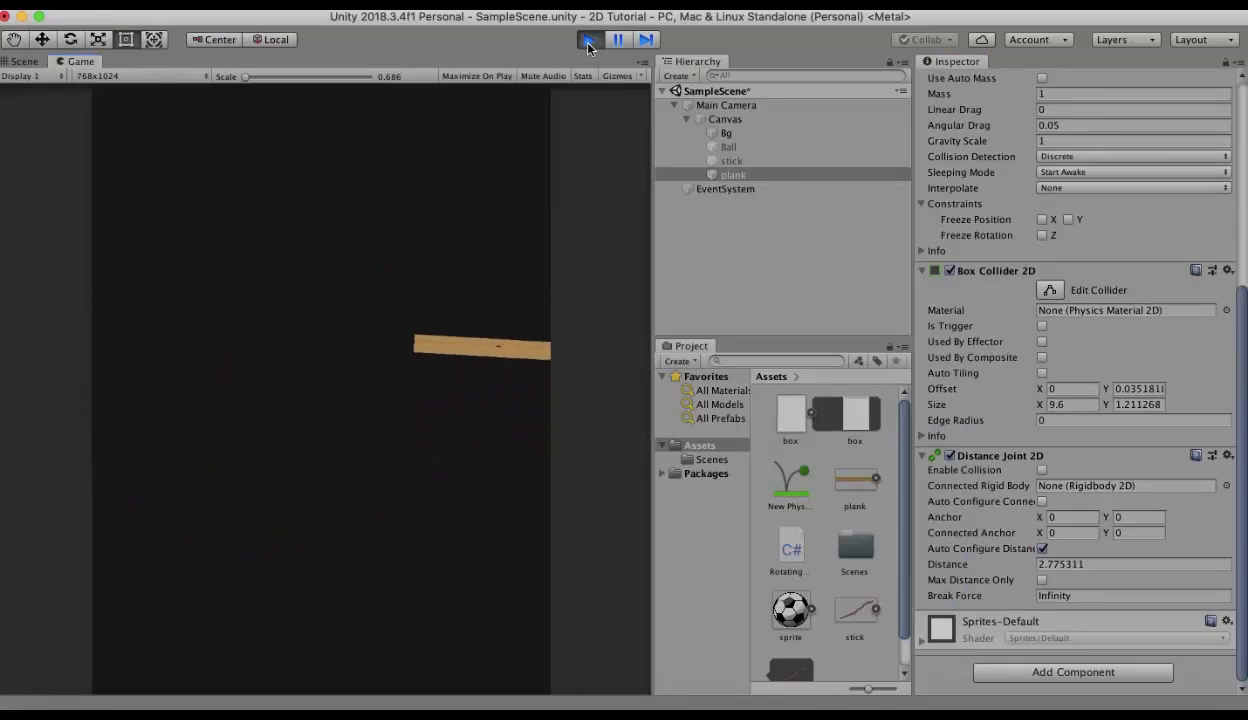
pyautogui.click(588, 42)
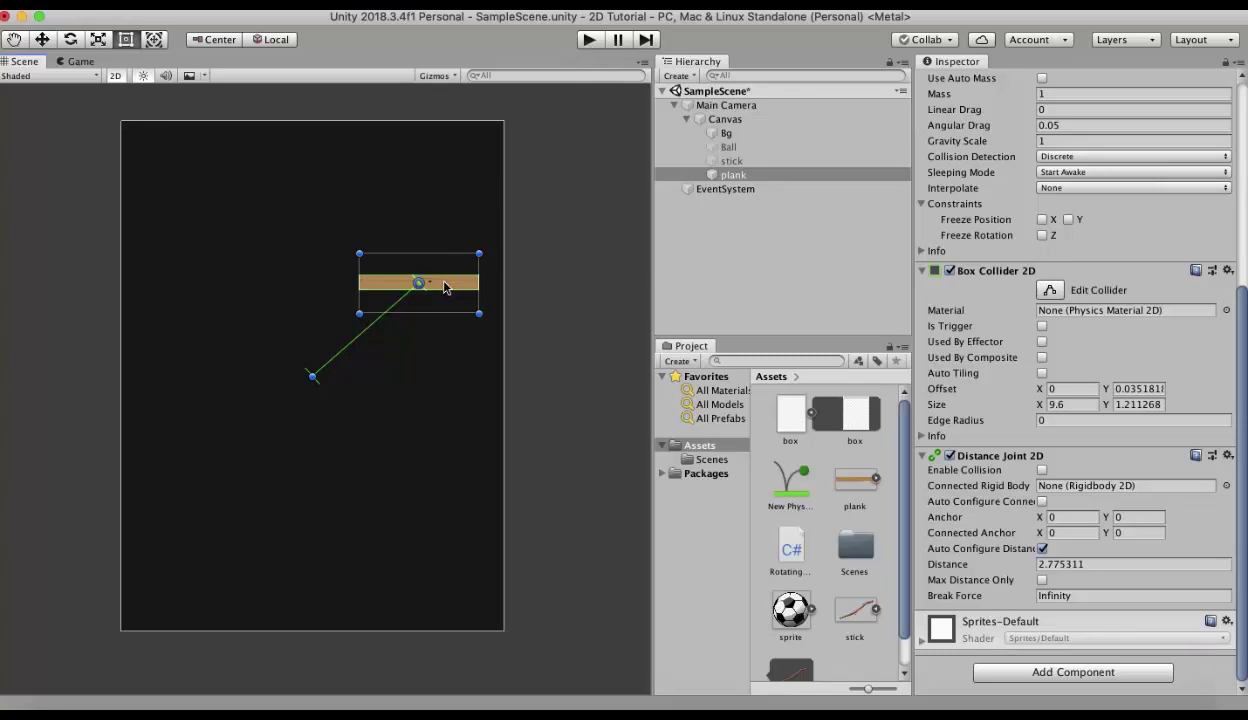
# Step: Duplicate the plank and name the copy plank2
pyautogui.click(729, 177)
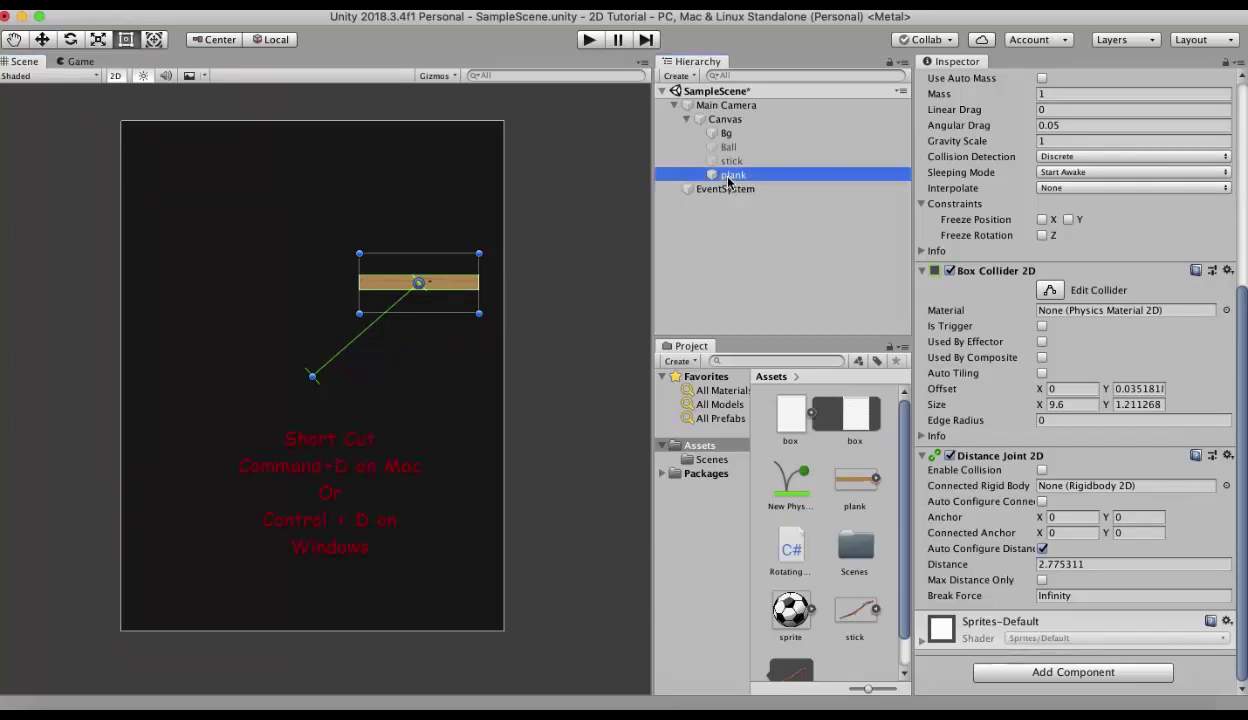
pyautogui.press('super+d')
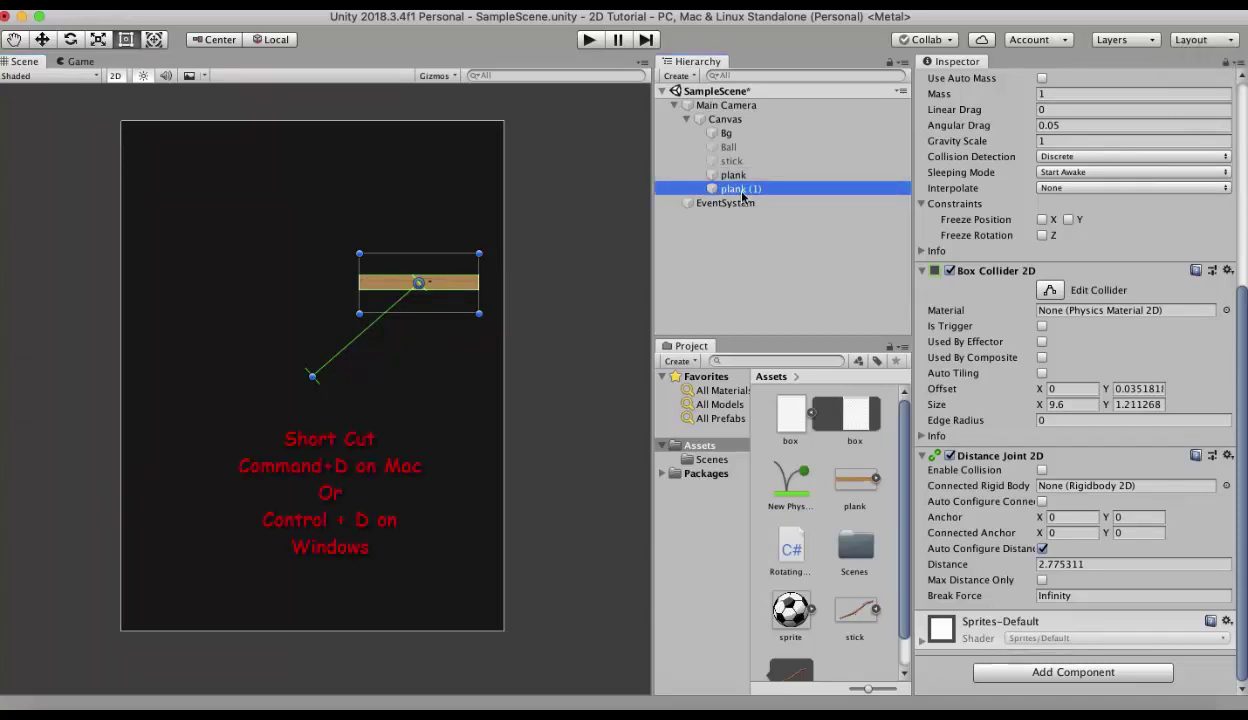
pyautogui.click(742, 192)
pyautogui.write('2')
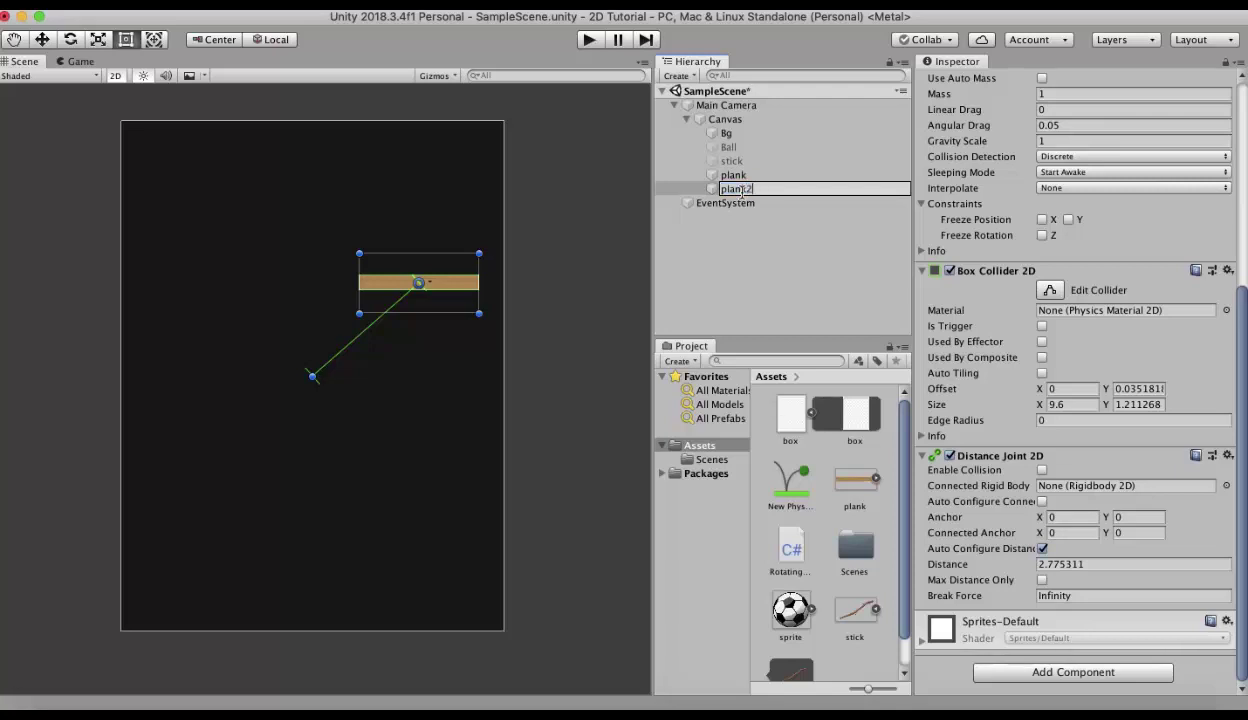
pyautogui.press('Return')
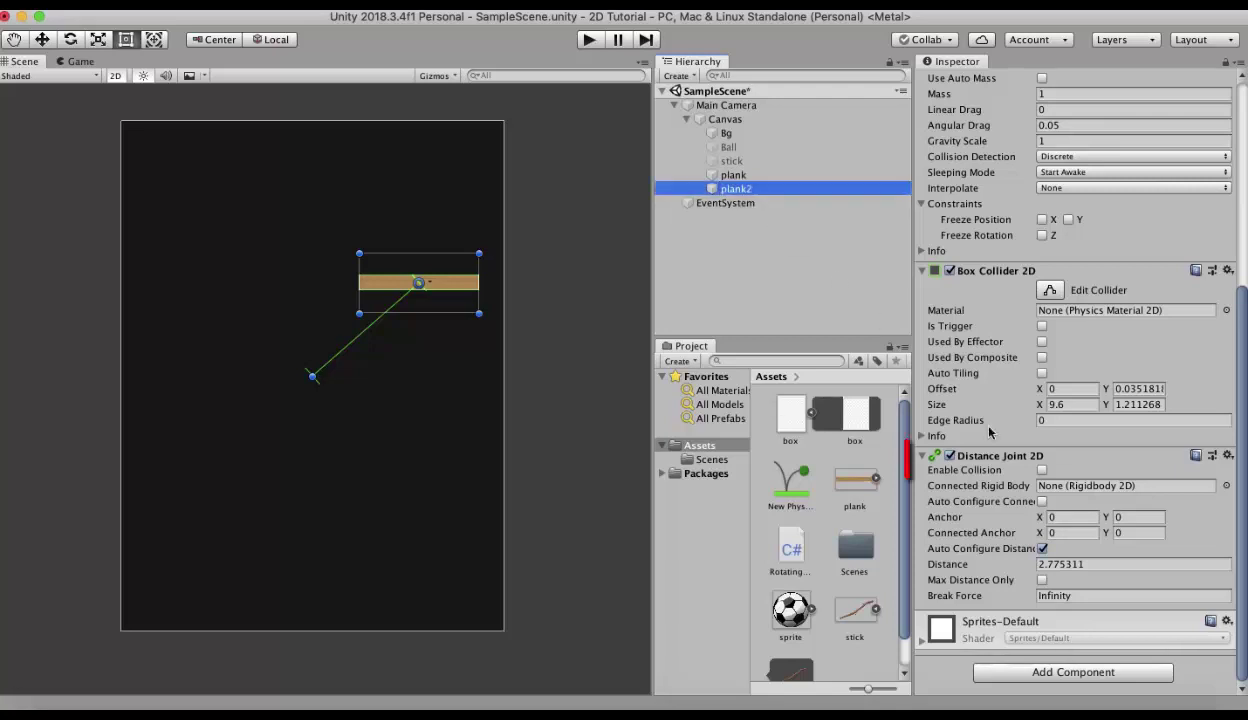
# Step: Remove plank2's Distance Joint 2D and move it below-left of the plank
pyautogui.click(1228, 457)
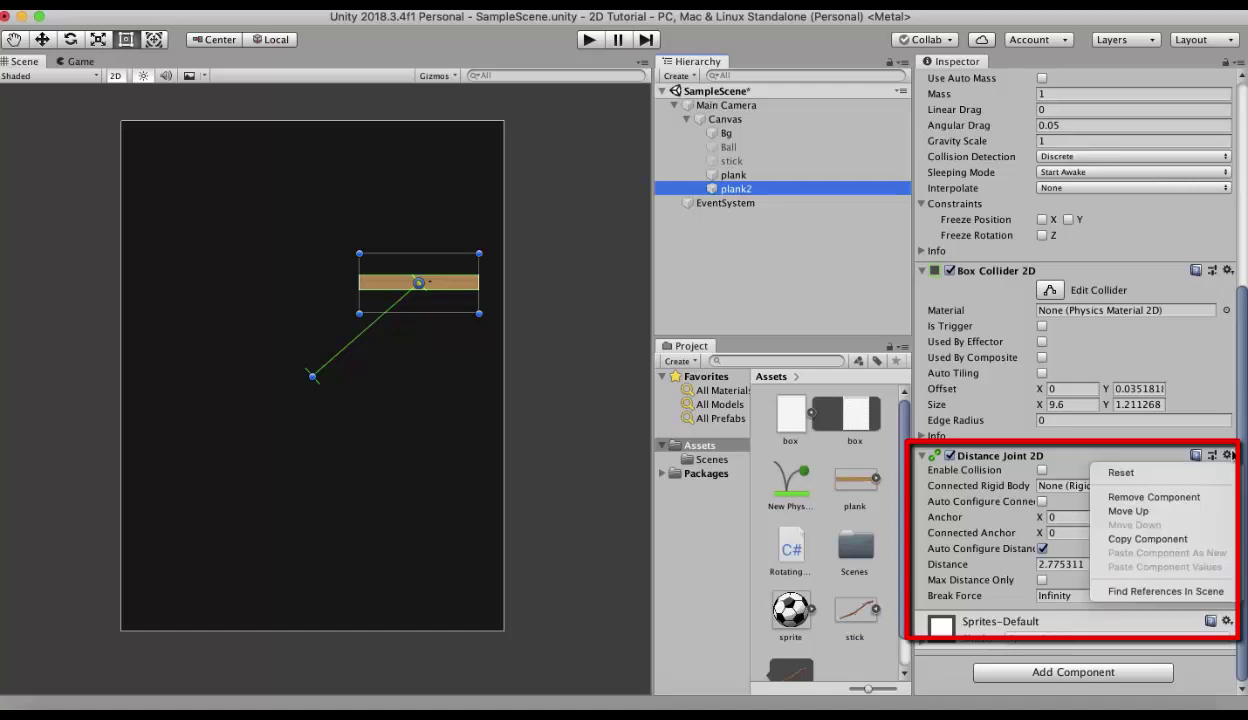
pyautogui.click(1150, 497)
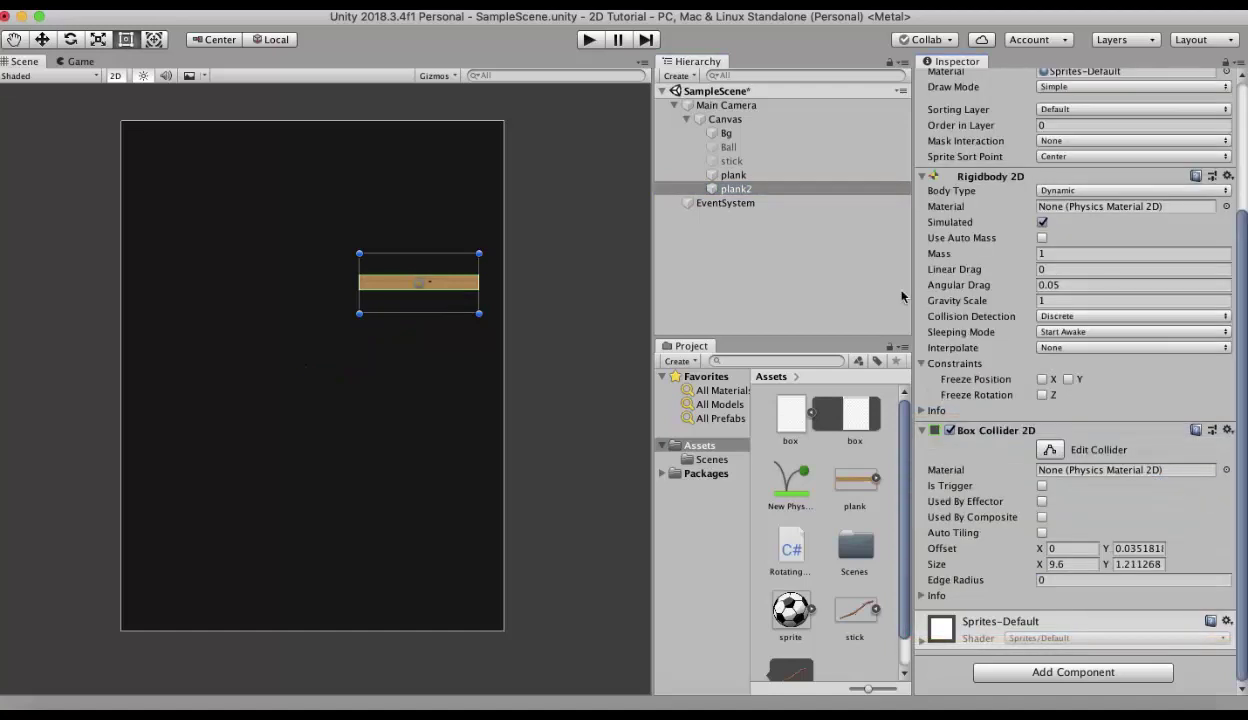
pyautogui.moveTo(445, 290); pyautogui.dragTo(304, 373)
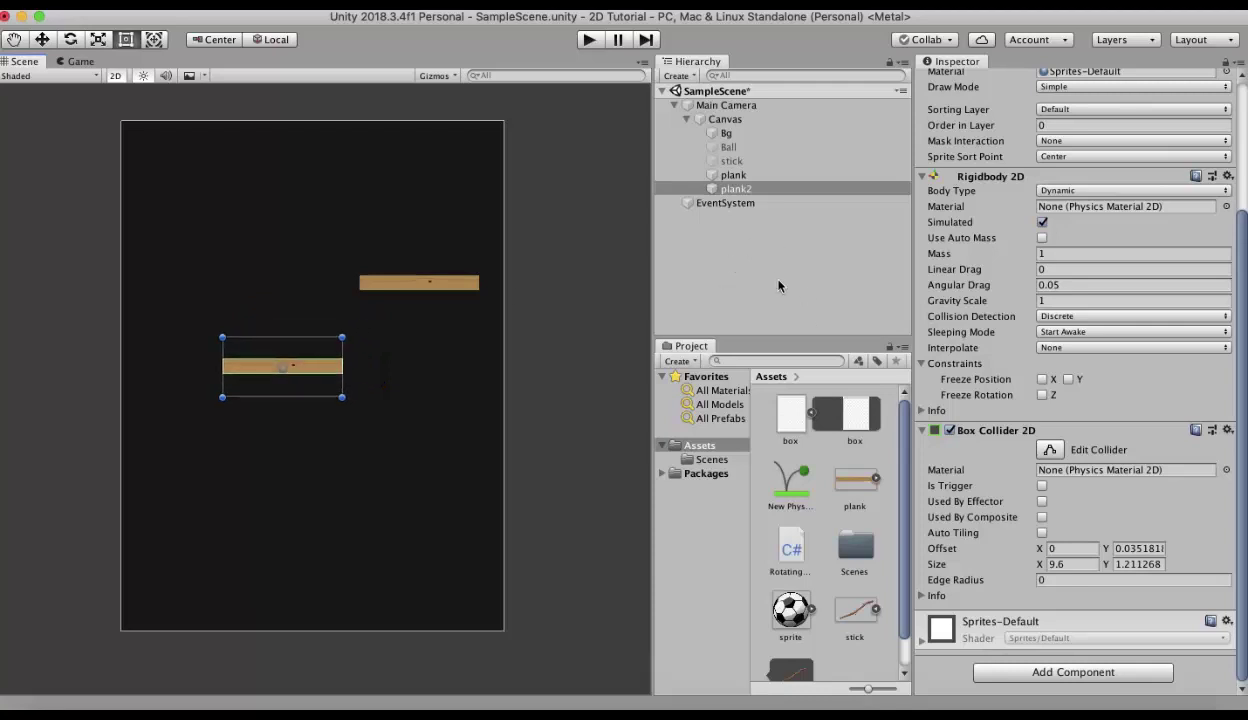
# Step: Set plank2 as the Connected Rigid Body of the plank's distance joint
pyautogui.click(733, 175)
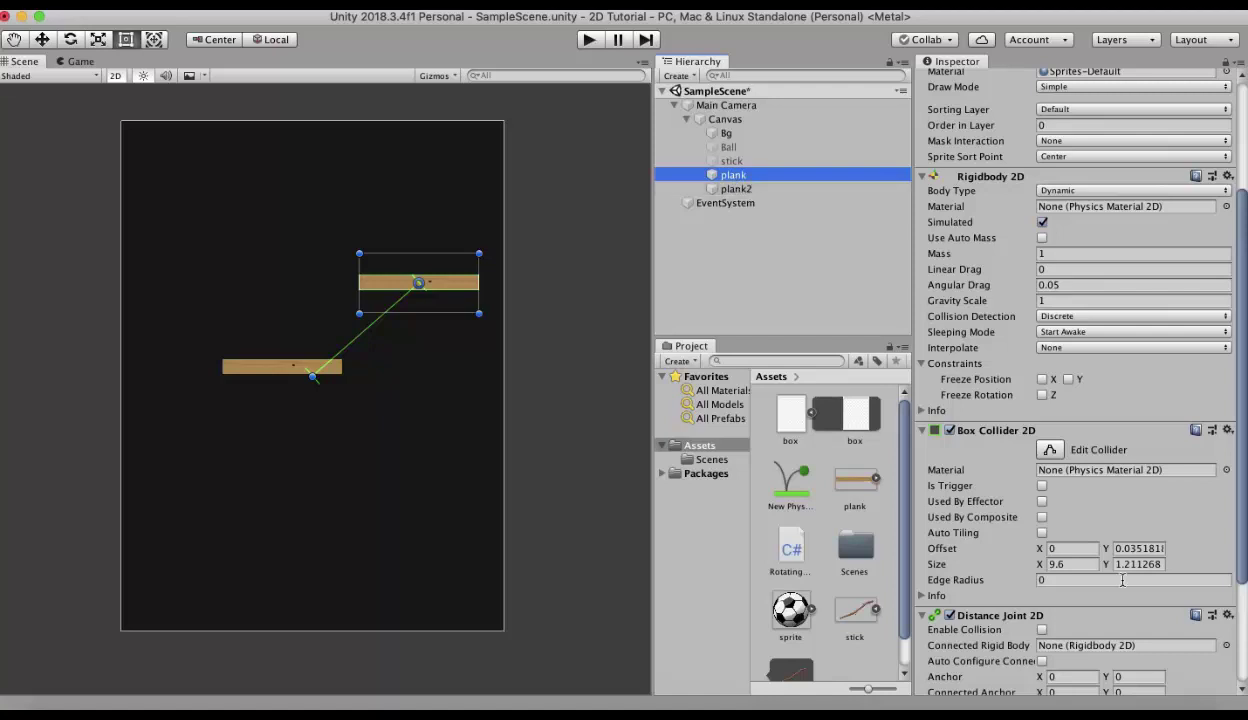
pyautogui.scroll(-4, 1094, 565)
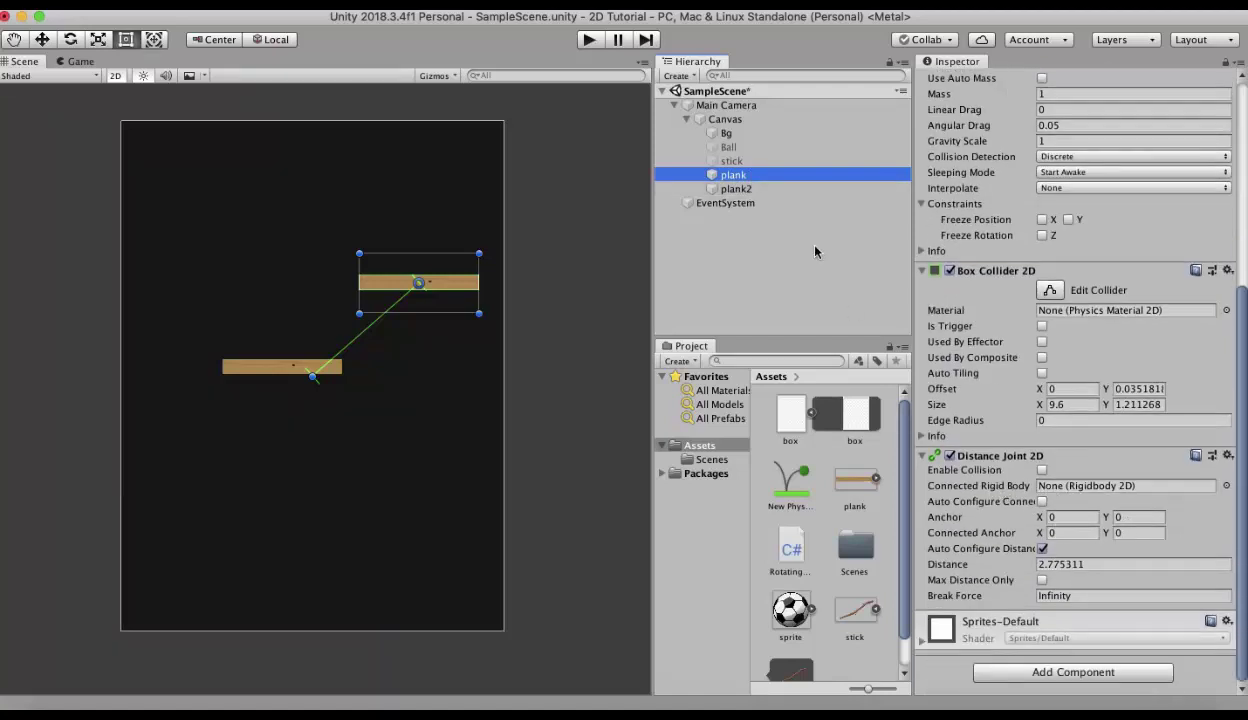
pyautogui.moveTo(735, 188)
pyautogui.mouseDown()
pyautogui.moveTo(1060, 420)
pyautogui.moveTo(1070, 486)
pyautogui.mouseUp()
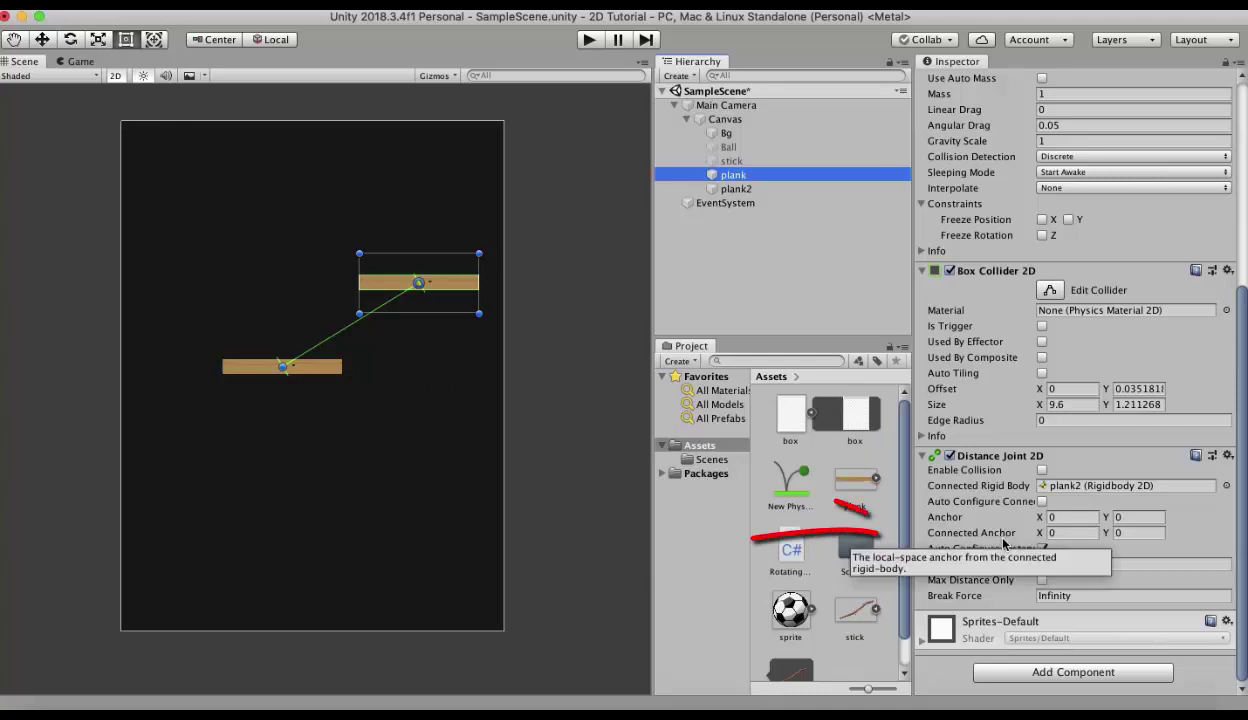
# Step: Set the joint's connected anchor to X 0.4 and Y 0.12
pyautogui.click(1042, 548)
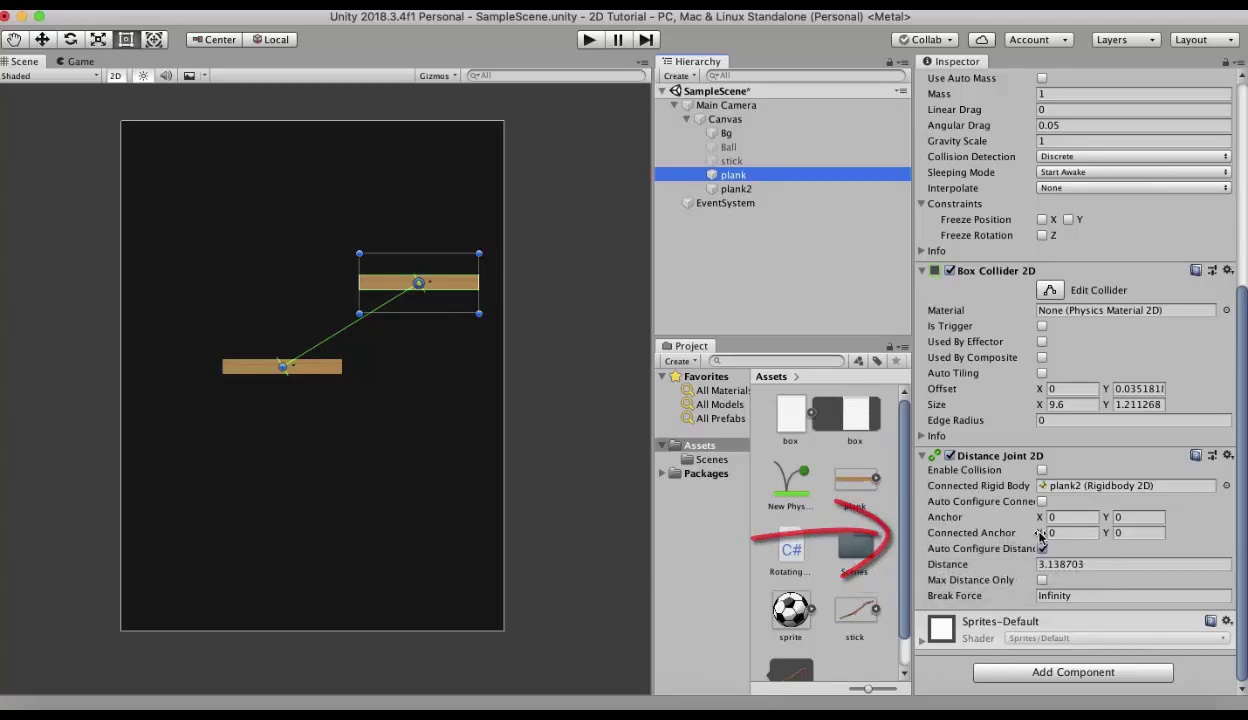
pyautogui.click(1056, 533)
pyautogui.write('0.33')
pyautogui.press('BackSpace')
pyautogui.press('BackSpace')
pyautogui.write('4')
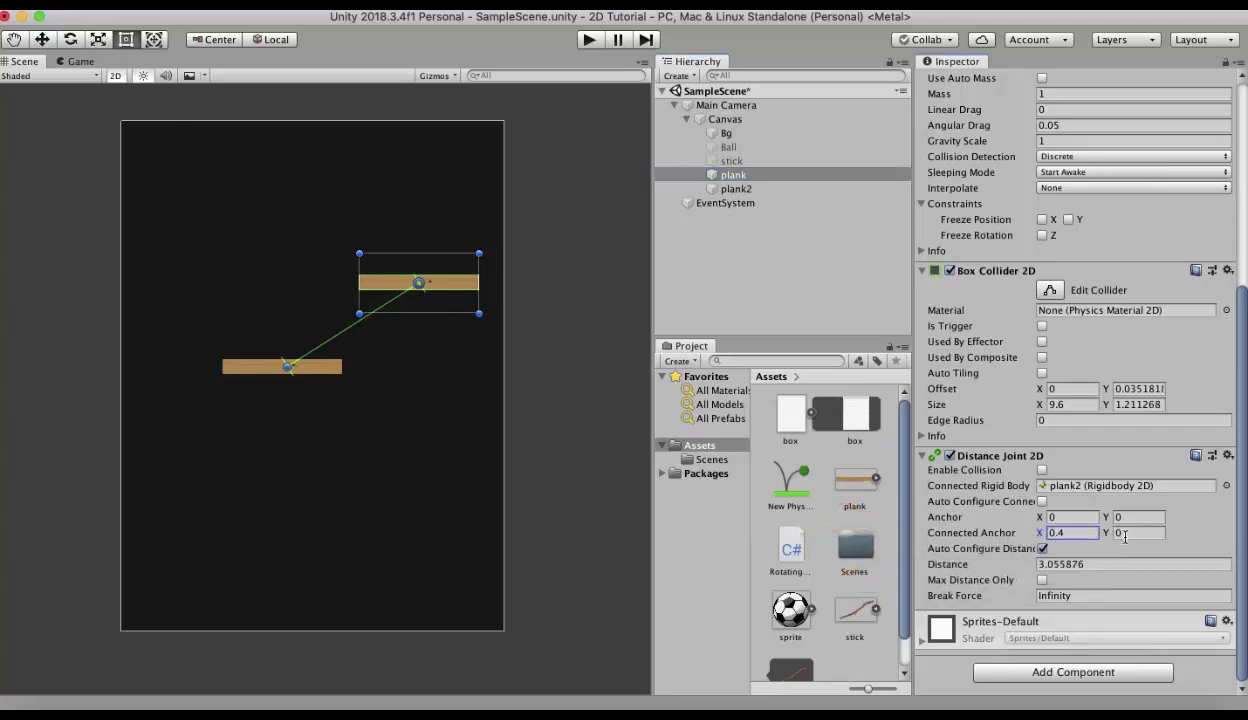
pyautogui.click(1107, 533)
pyautogui.write('0.12')
pyautogui.press('super+s')
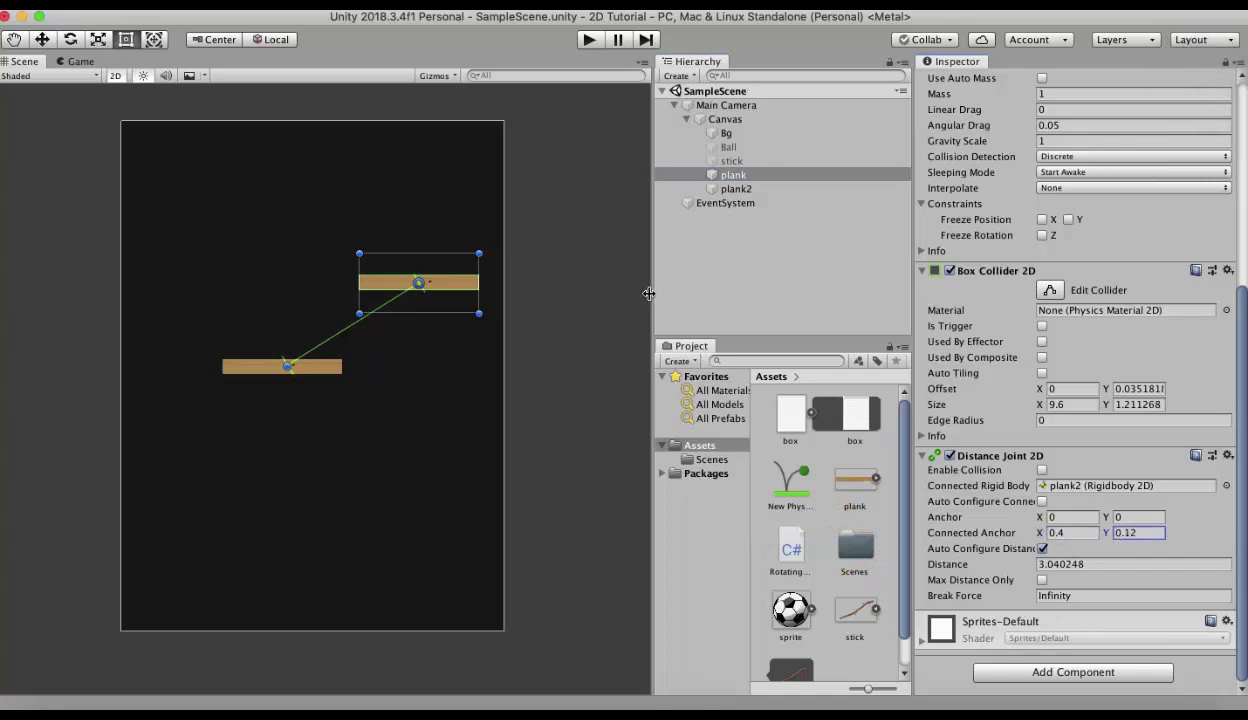
# Step: Test-run the linked planks, then enable Auto Configure Distance on the joint
pyautogui.click(587, 45)
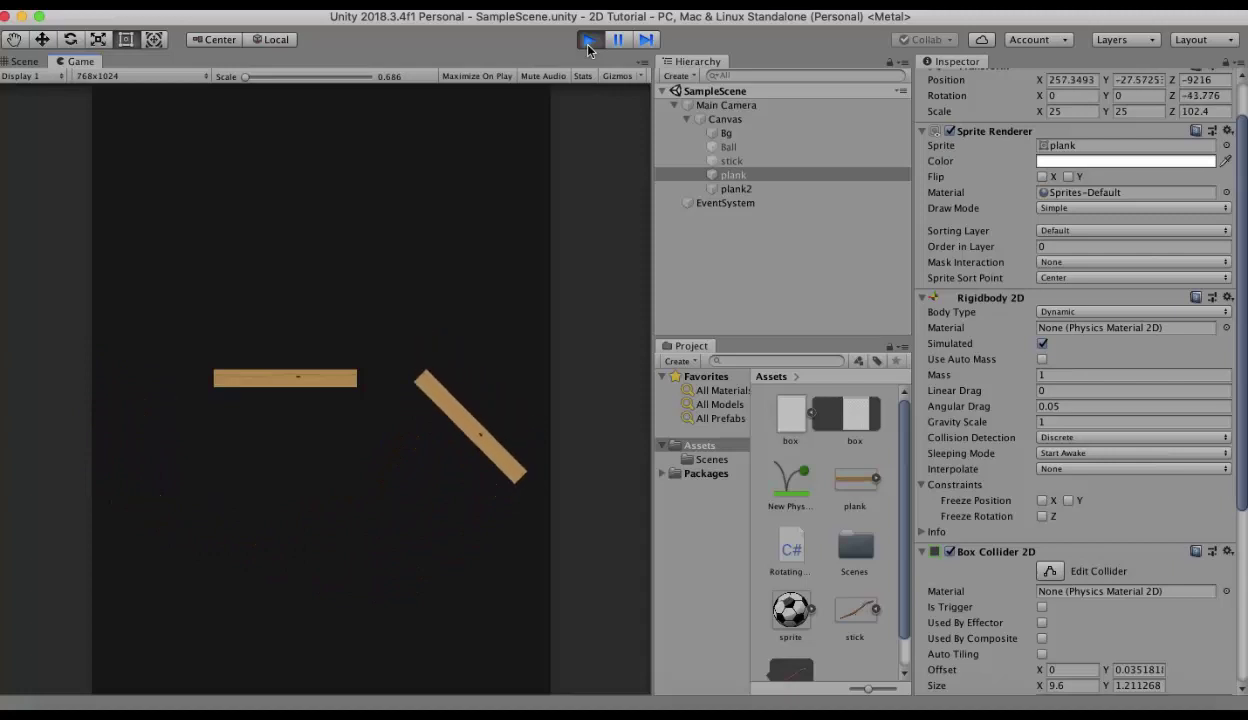
pyautogui.click(588, 40)
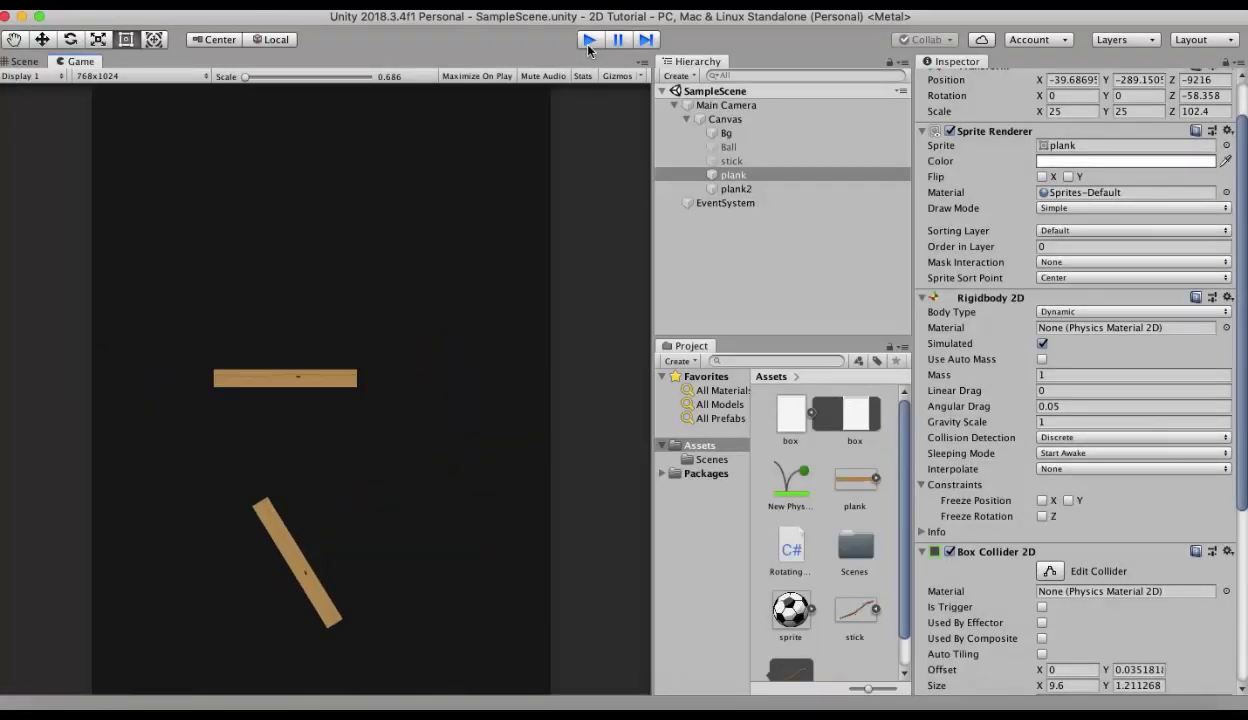
pyautogui.scroll(-5, 1000, 530)
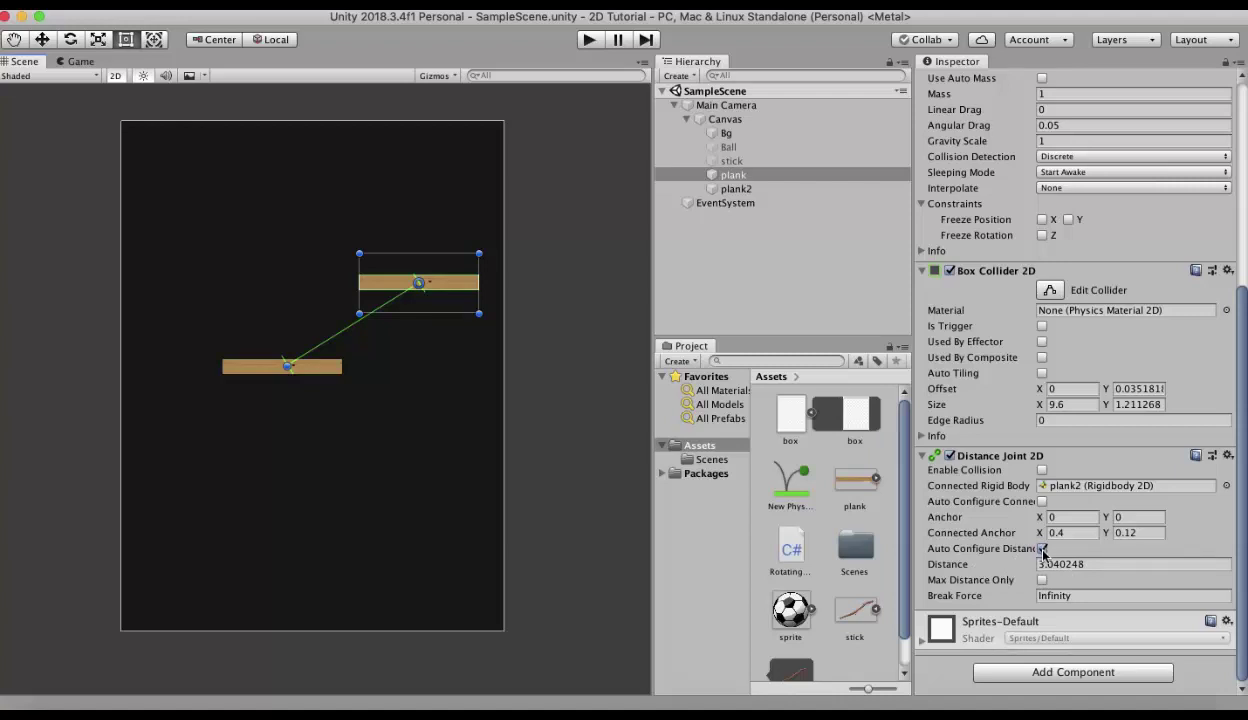
pyautogui.click(1042, 549)
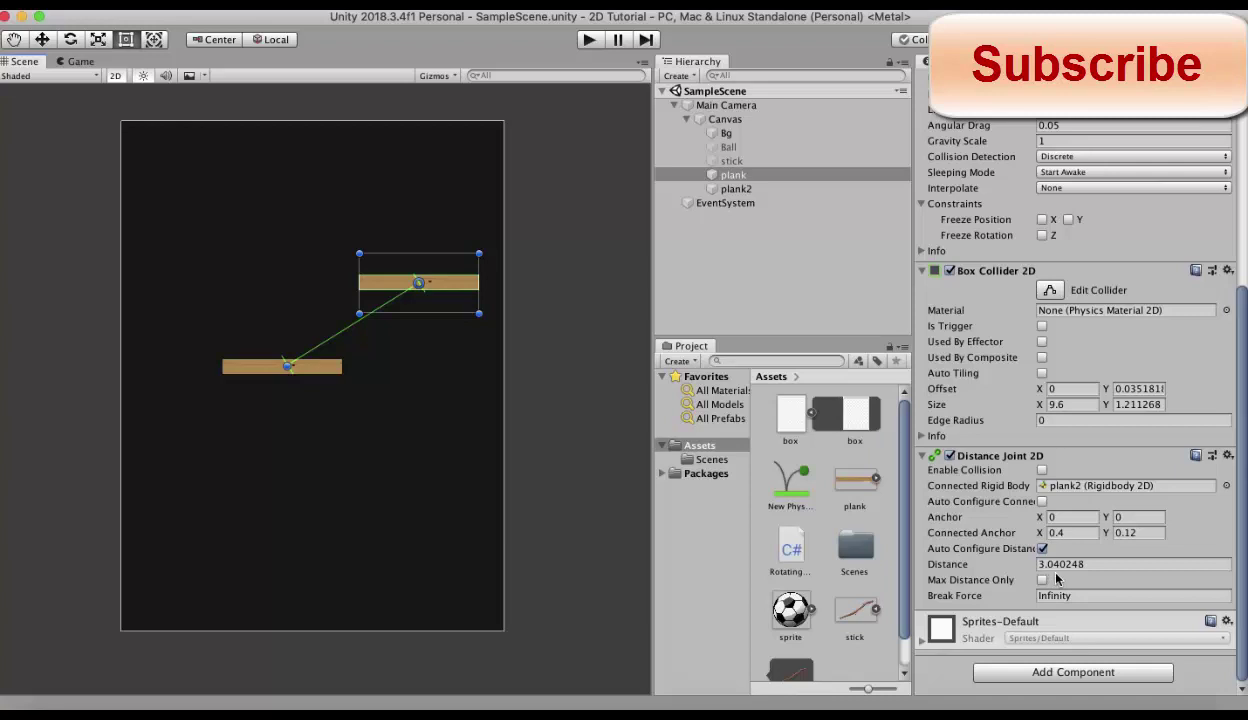
# Step: Make plank2's Rigidbody 2D Dynamic with gravity scale -0.1
pyautogui.click(737, 176)
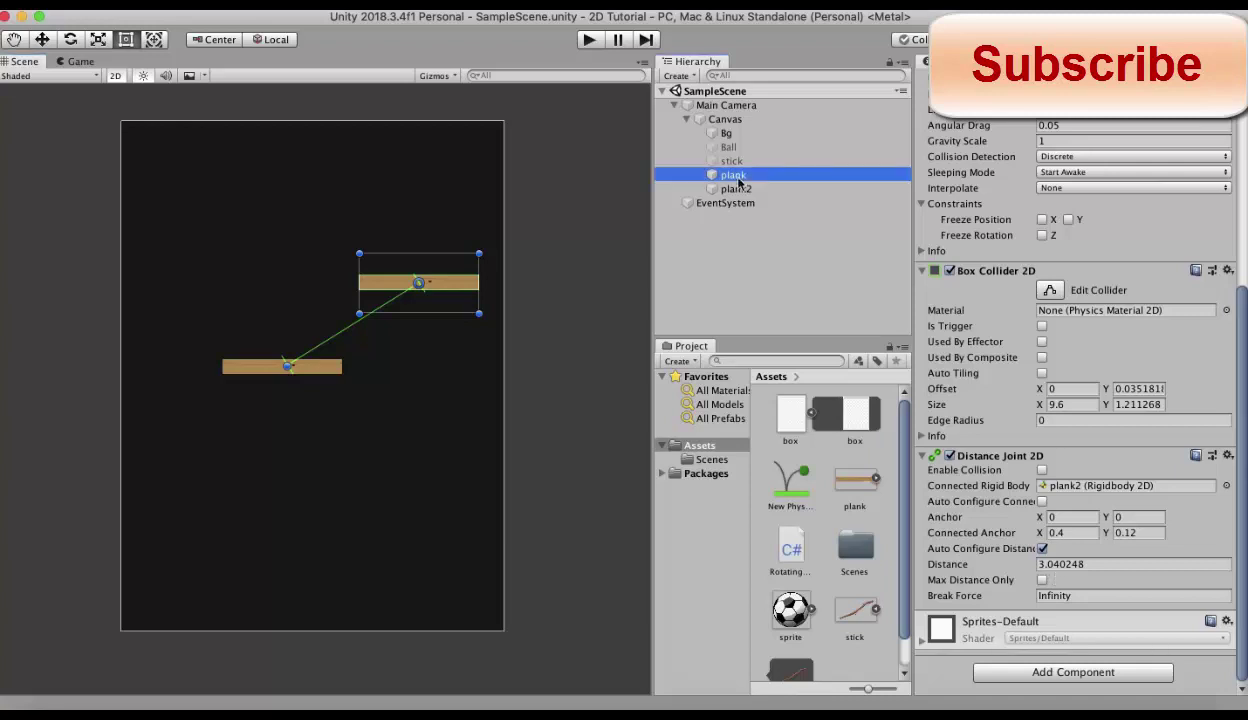
pyautogui.click(734, 189)
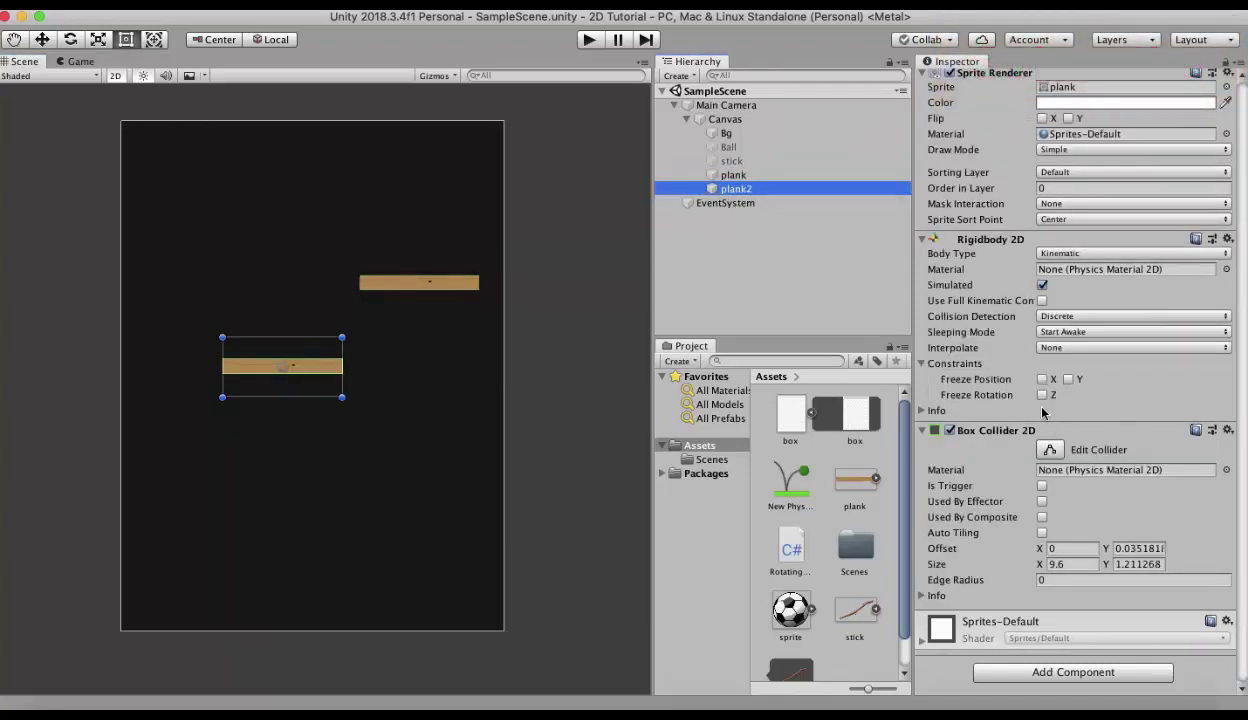
pyautogui.click(1116, 255)
pyautogui.click(1090, 243)
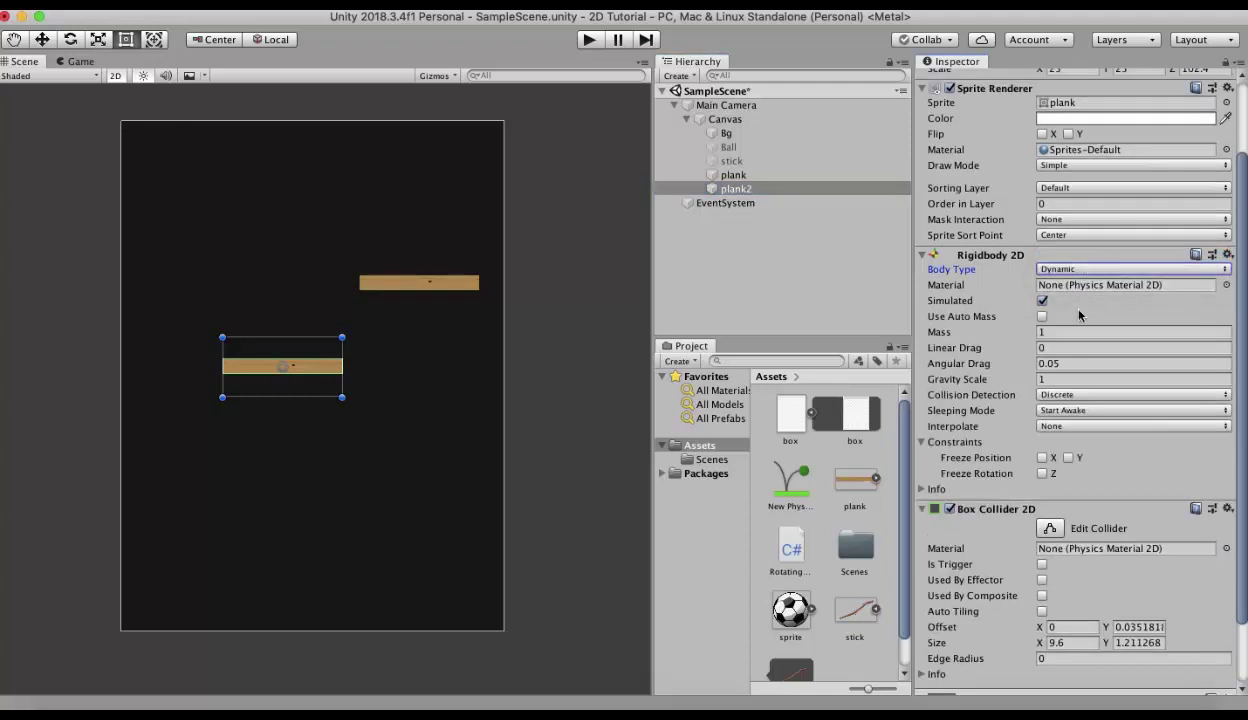
pyautogui.click(1049, 379)
pyautogui.write('-0.1')
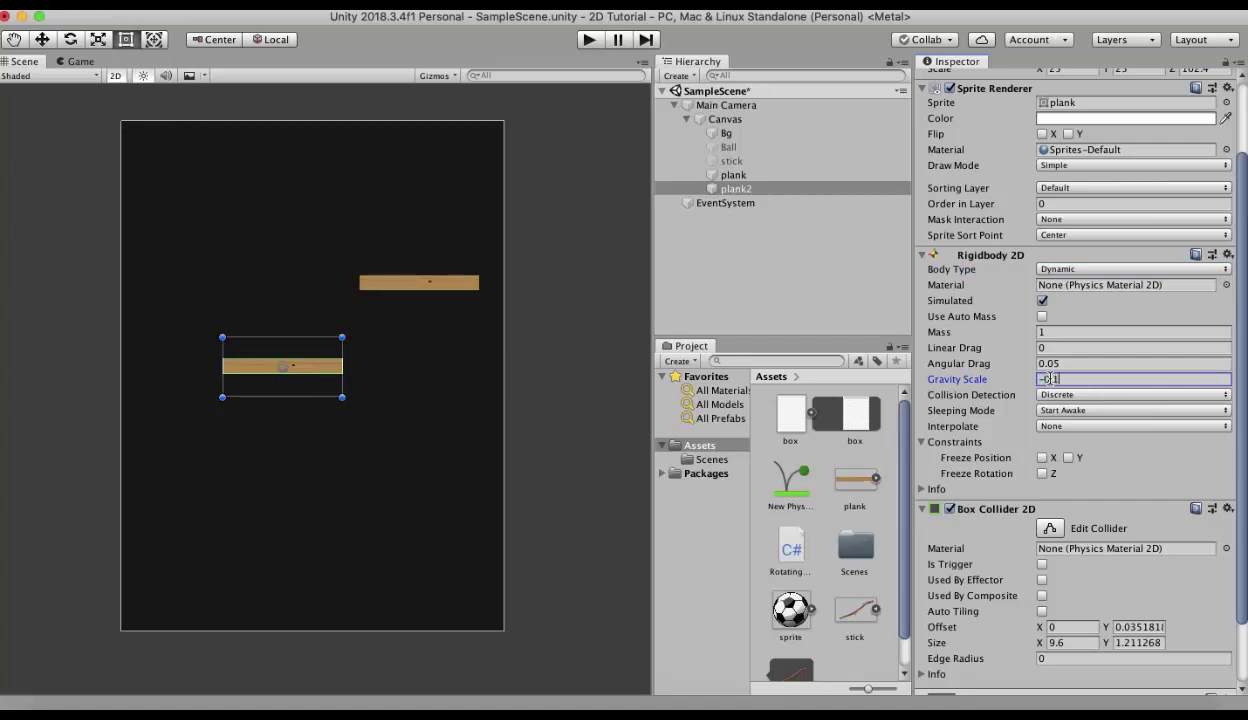
# Step: Save the scene and dock an enlarged Game view below the Scene view
pyautogui.press('super+s')
pyautogui.moveTo(82, 61); pyautogui.dragTo(265, 559)
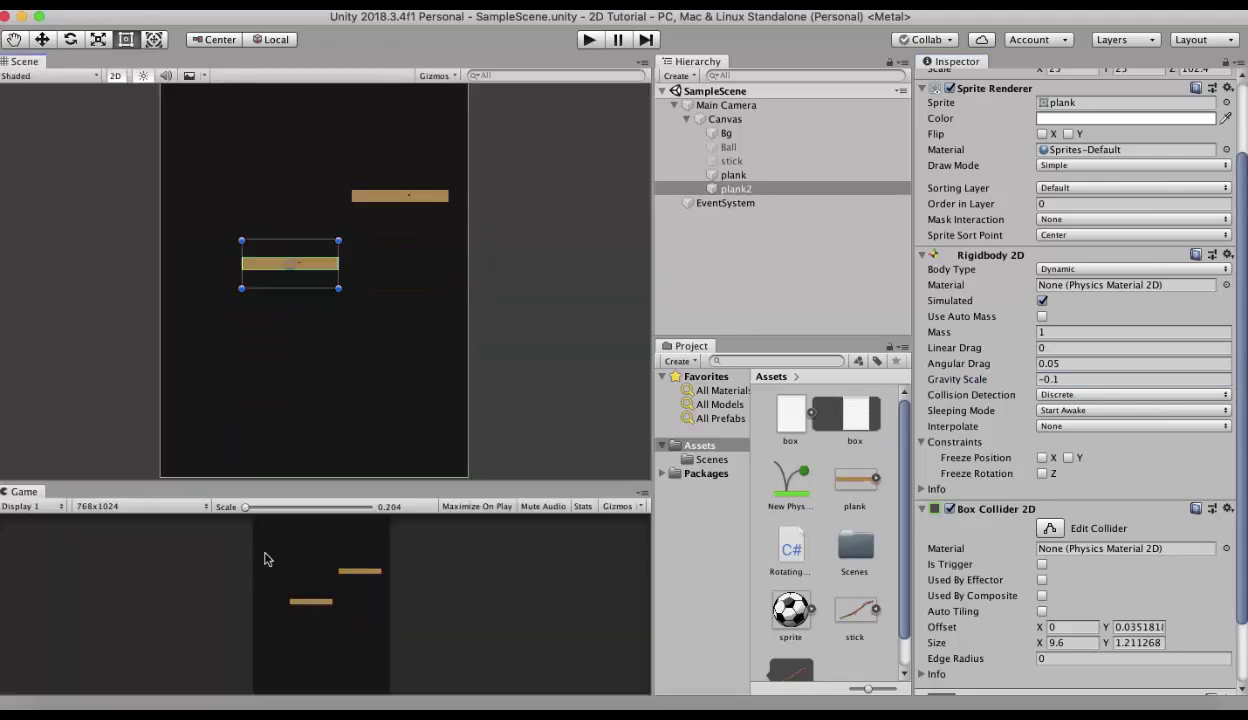
pyautogui.moveTo(310, 481); pyautogui.dragTo(304, 366)
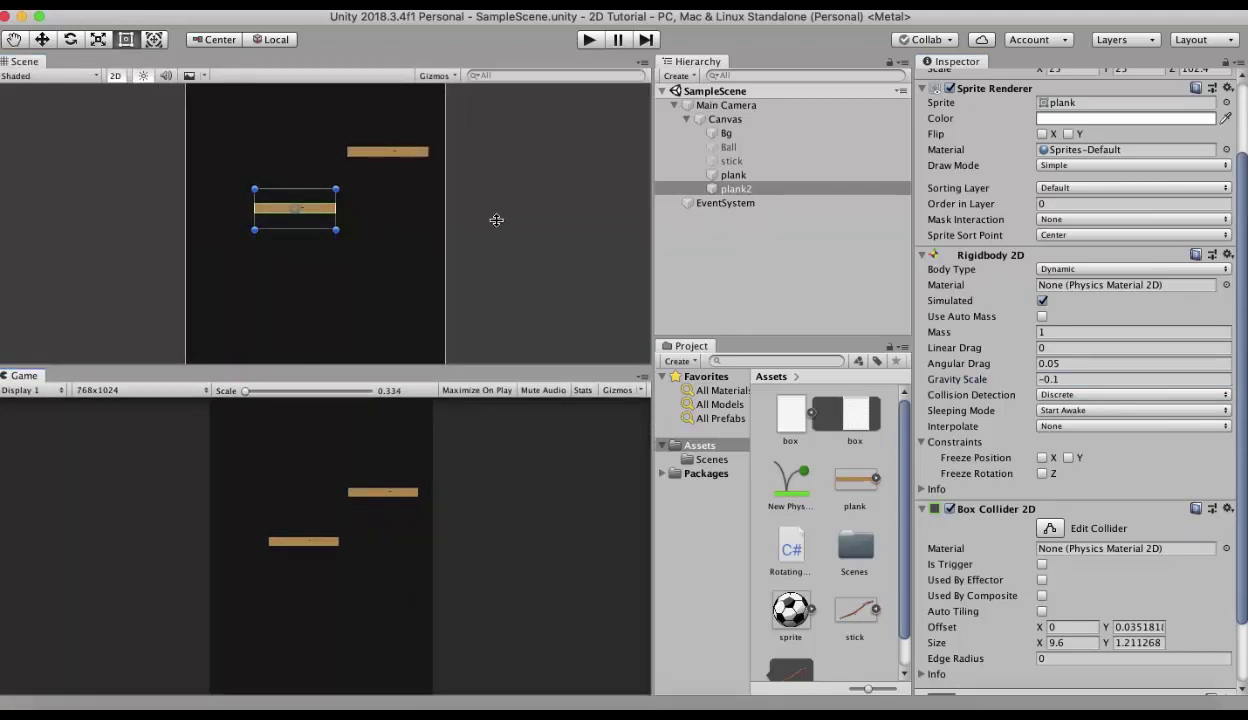
# Step: Set the plank's gravity scale to 0 and run a brief play-mode test
pyautogui.scroll(-3, 496, 219)
pyautogui.click(736, 175)
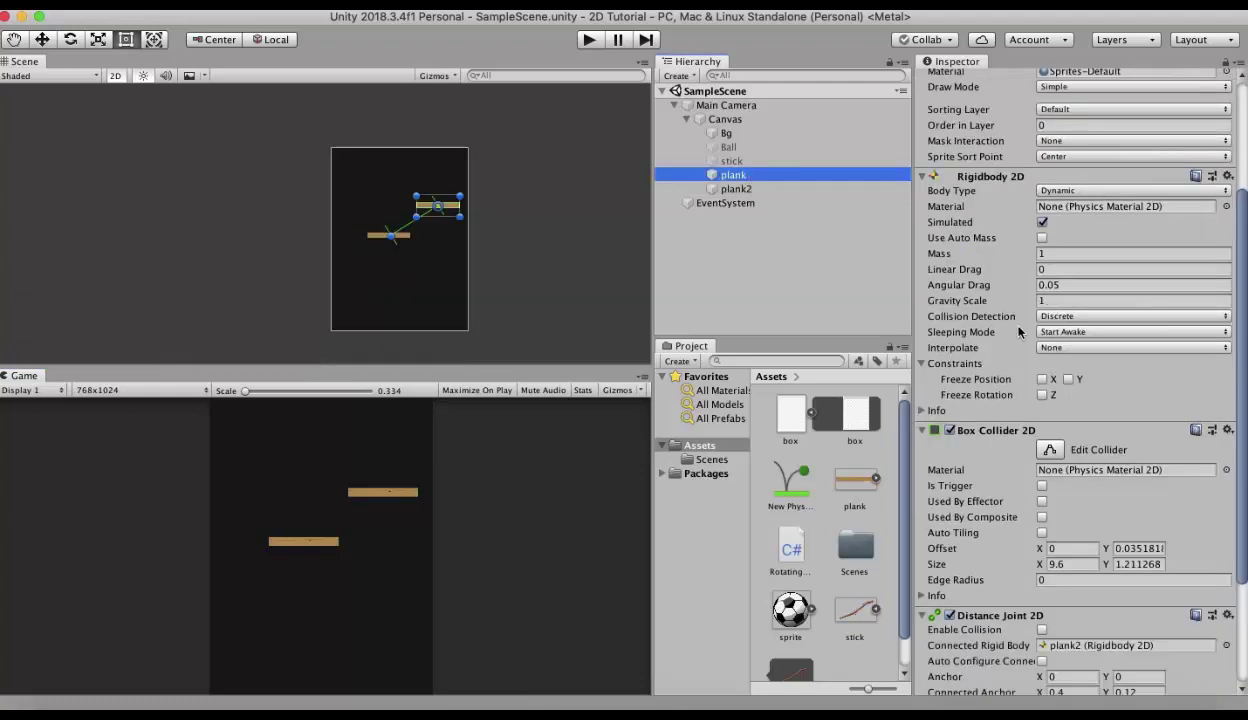
pyautogui.click(1058, 301)
pyautogui.write('0')
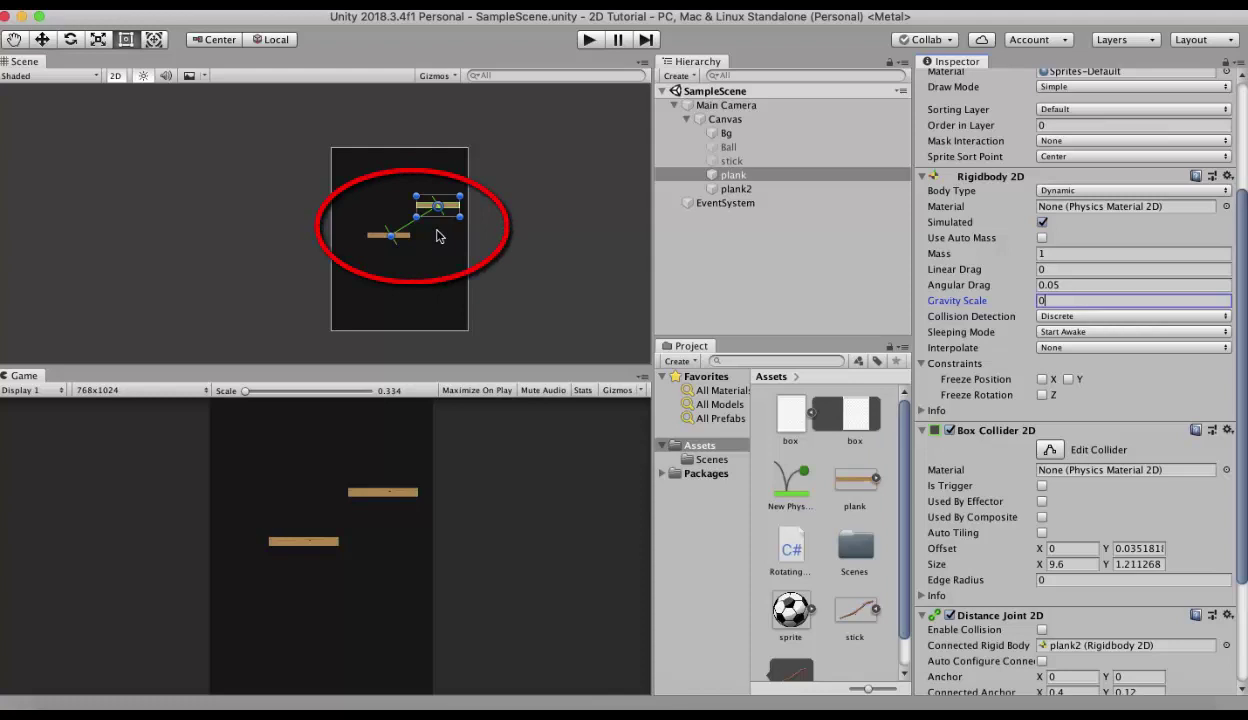
pyautogui.click(588, 40)
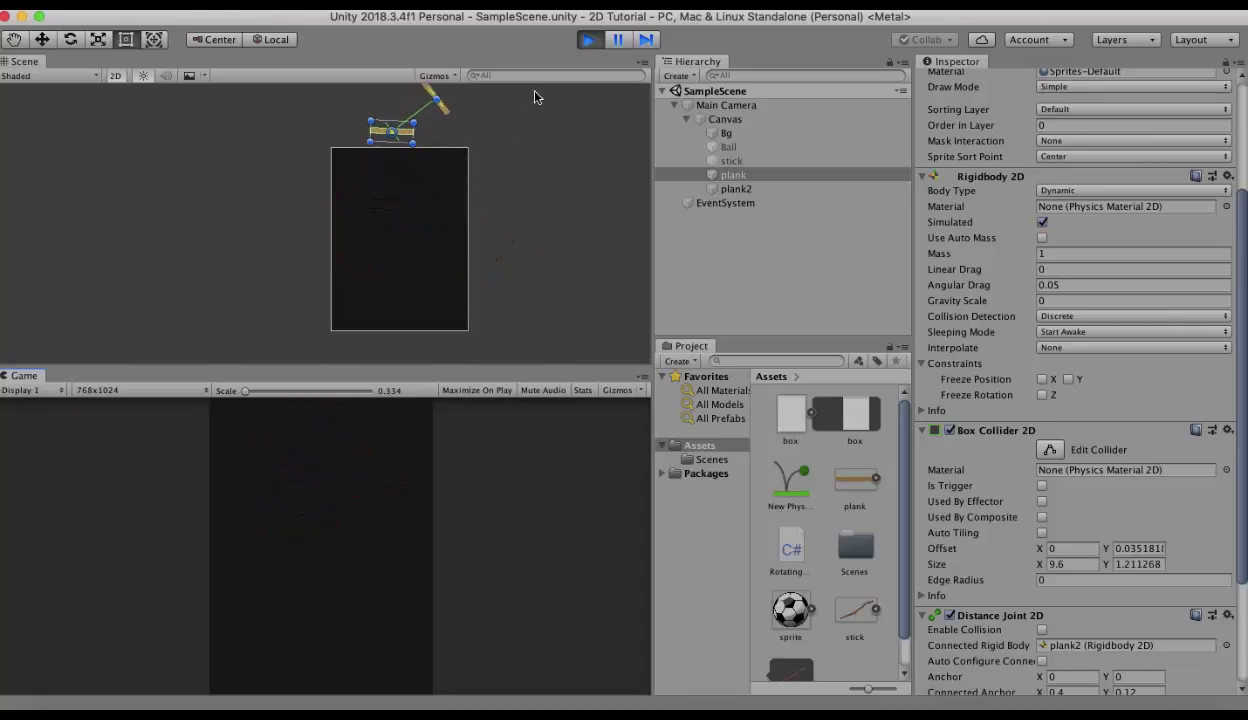
pyautogui.click(589, 41)
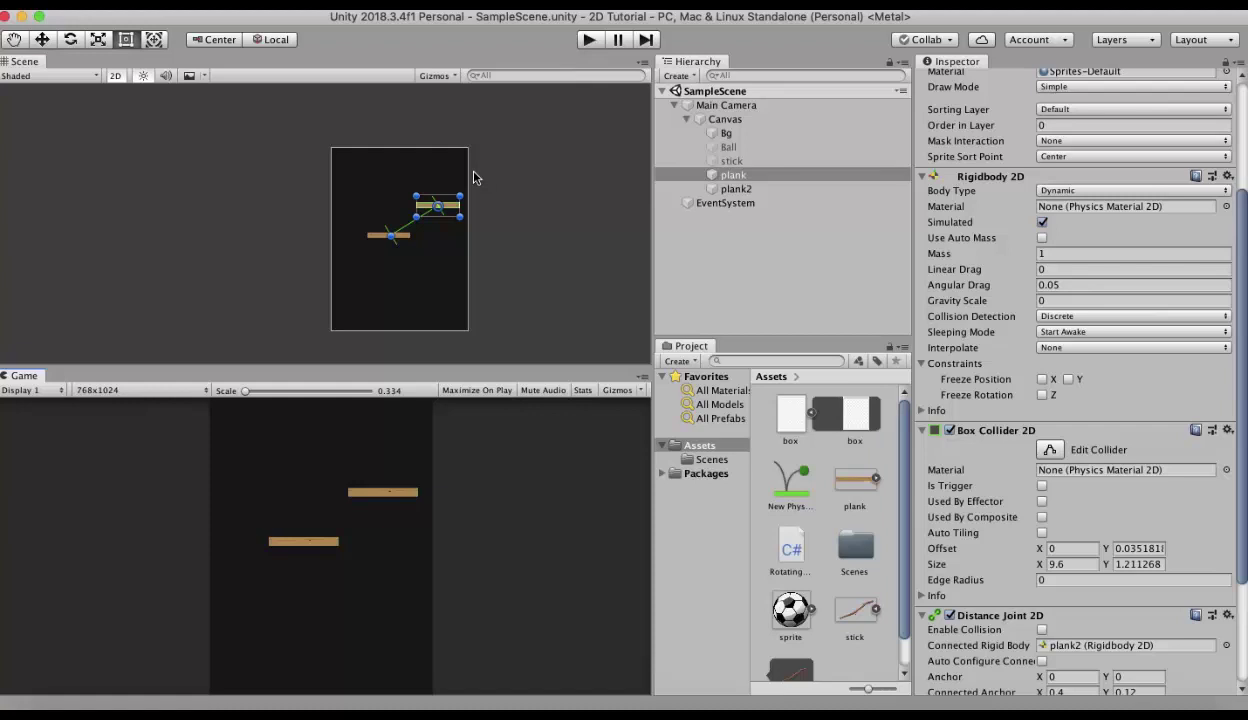
pyautogui.scroll(-4, 1054, 421)
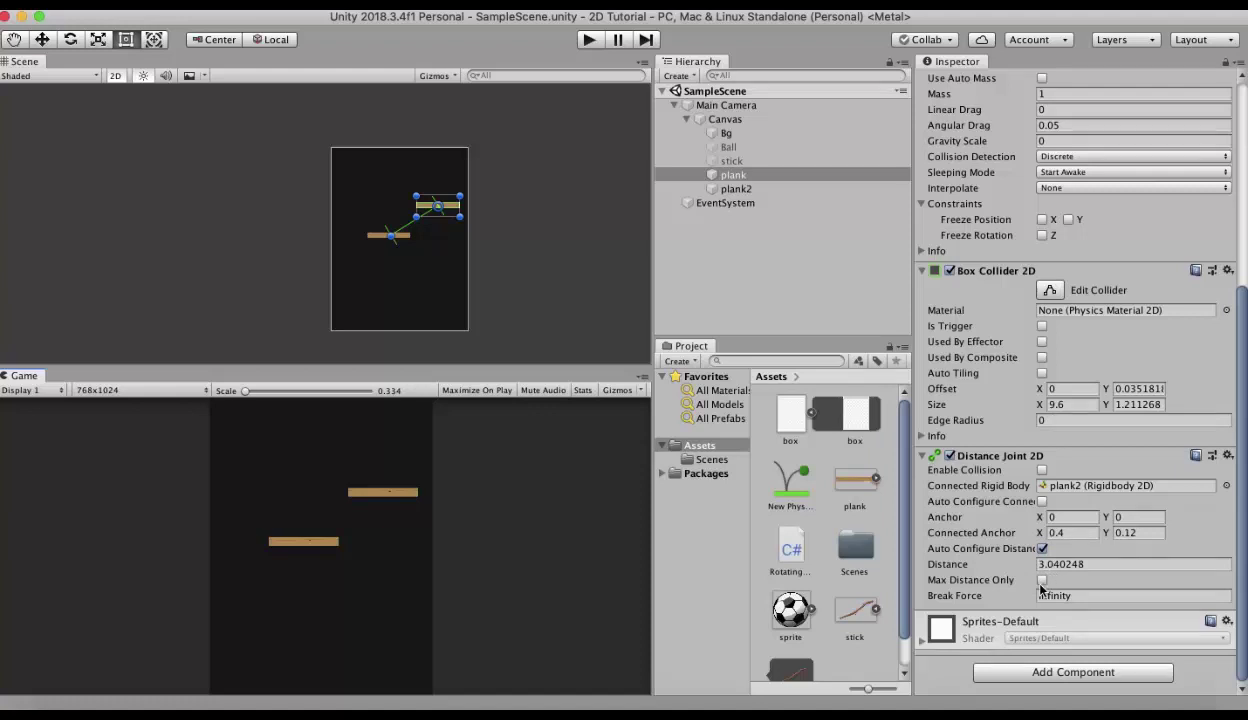
# Step: Enable Max Distance Only on the plank's joint and test it in two play runs
pyautogui.click(1041, 582)
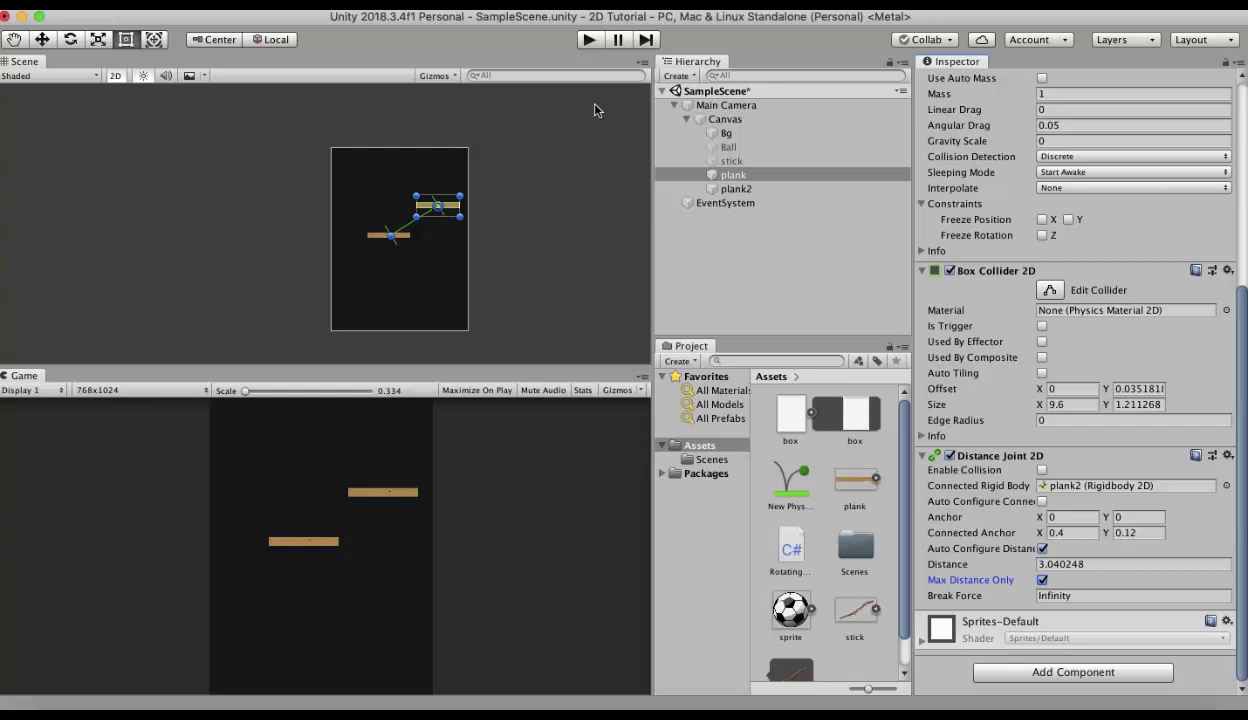
pyautogui.click(589, 40)
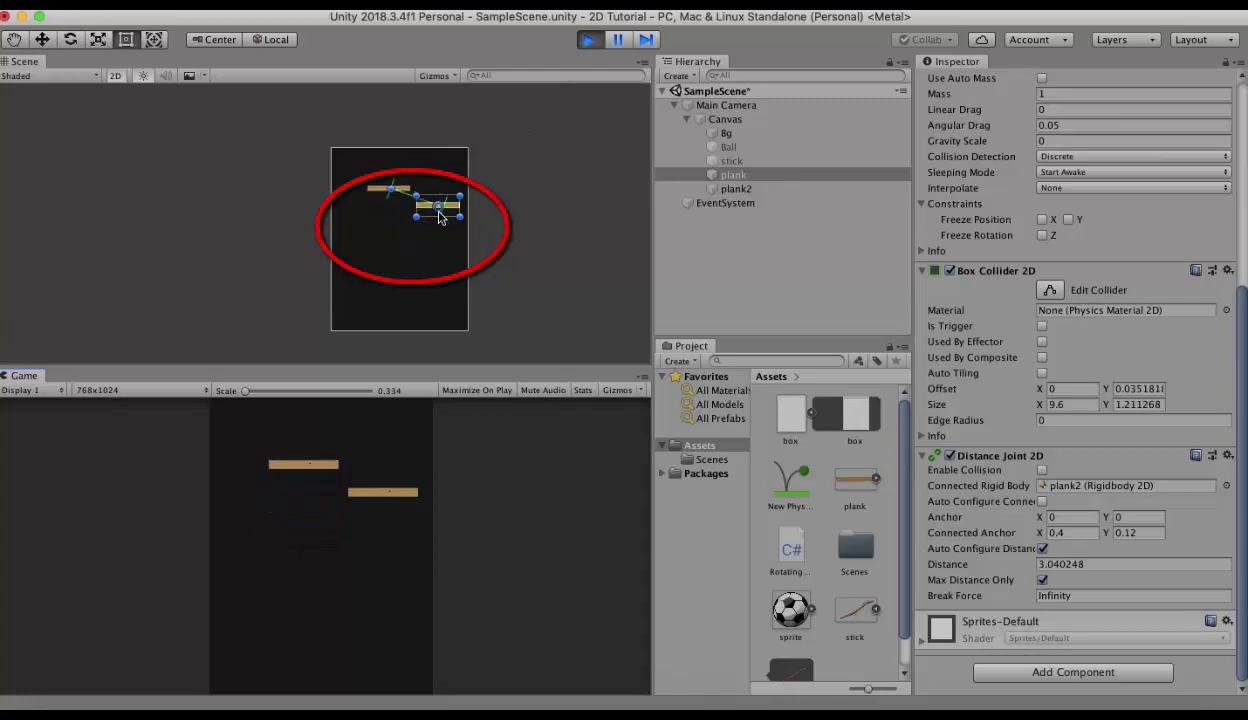
pyautogui.click(586, 42)
pyautogui.click(588, 40)
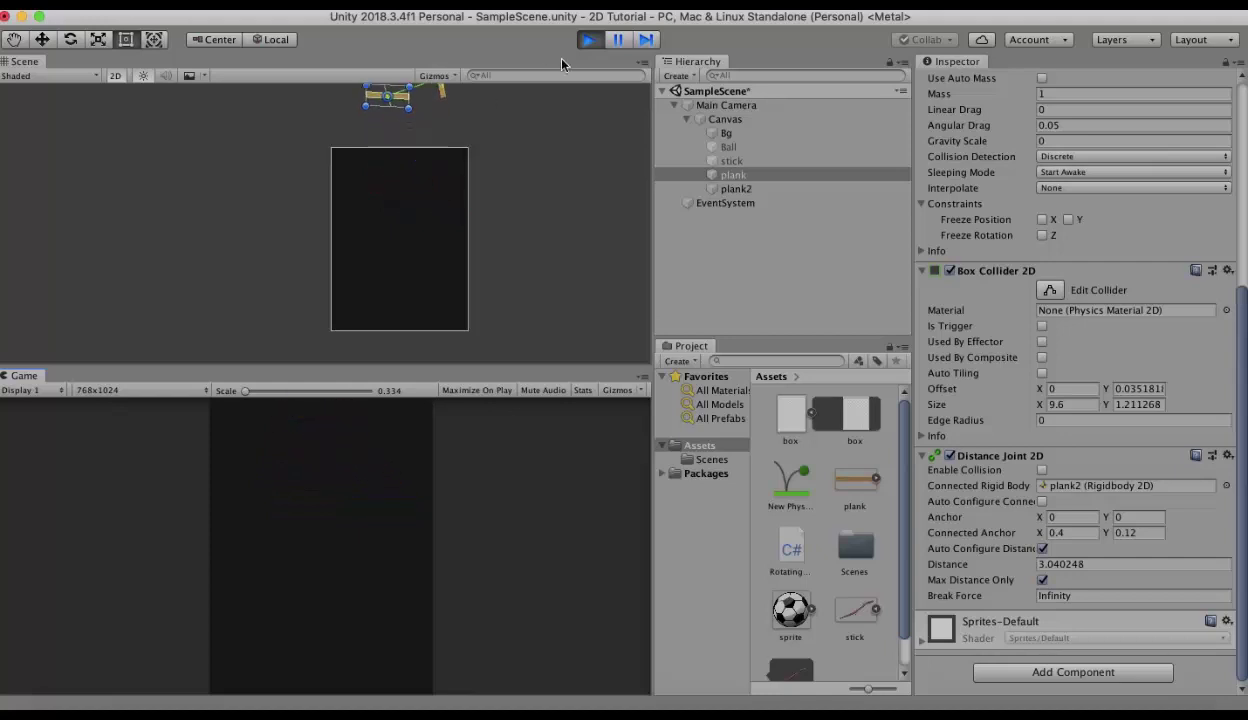
pyautogui.click(587, 40)
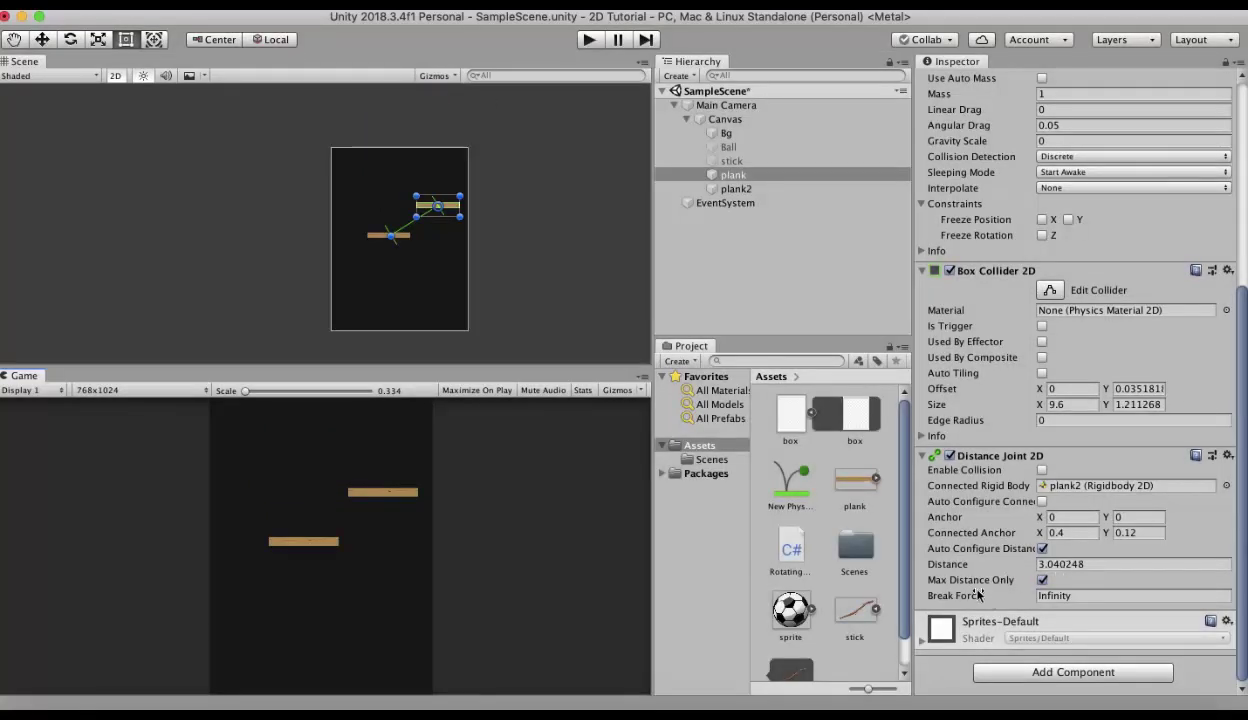
# Step: Restore the plank's gravity scale to 1, shift it toward plank2, and run the scene
pyautogui.scroll(5, 1033, 348)
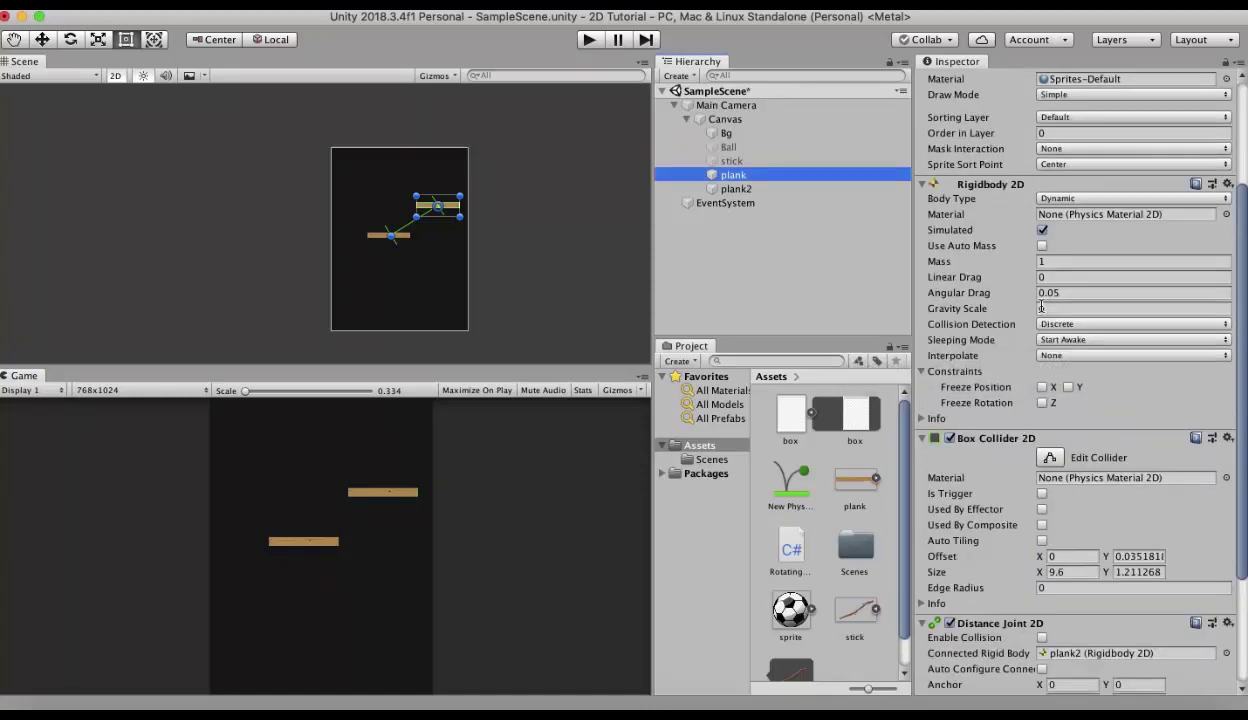
pyautogui.click(1051, 309)
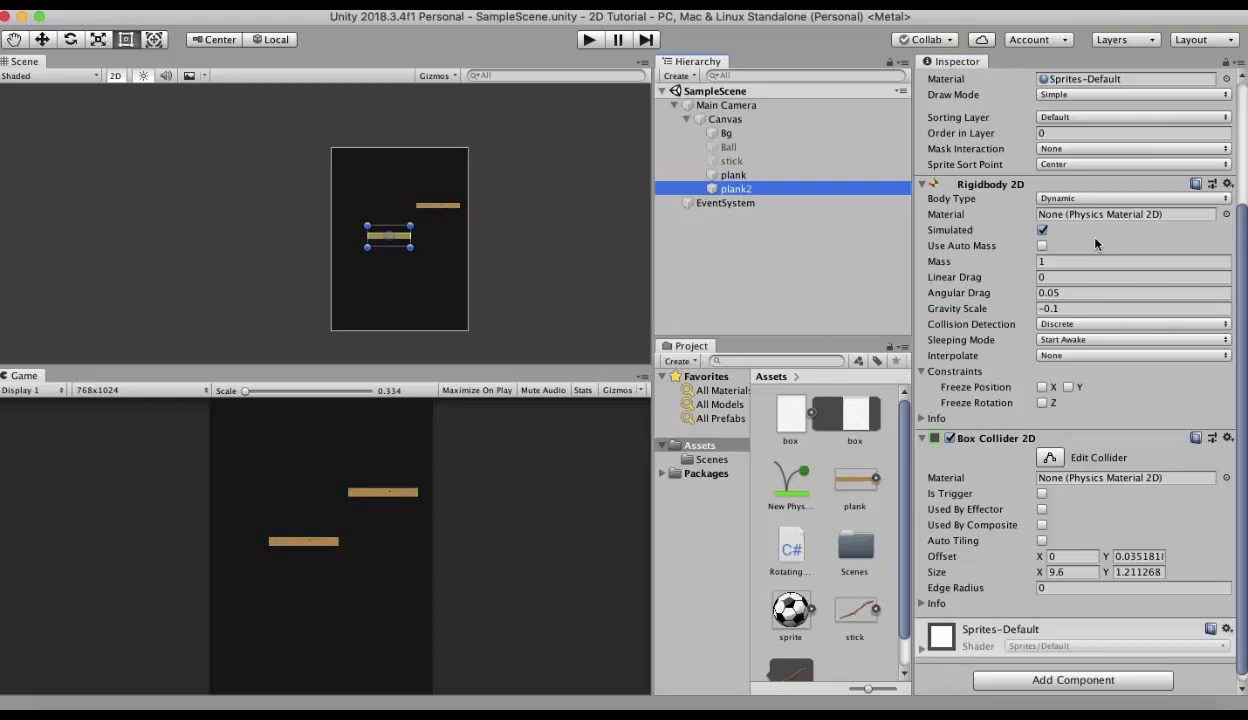
pyautogui.click(1068, 198)
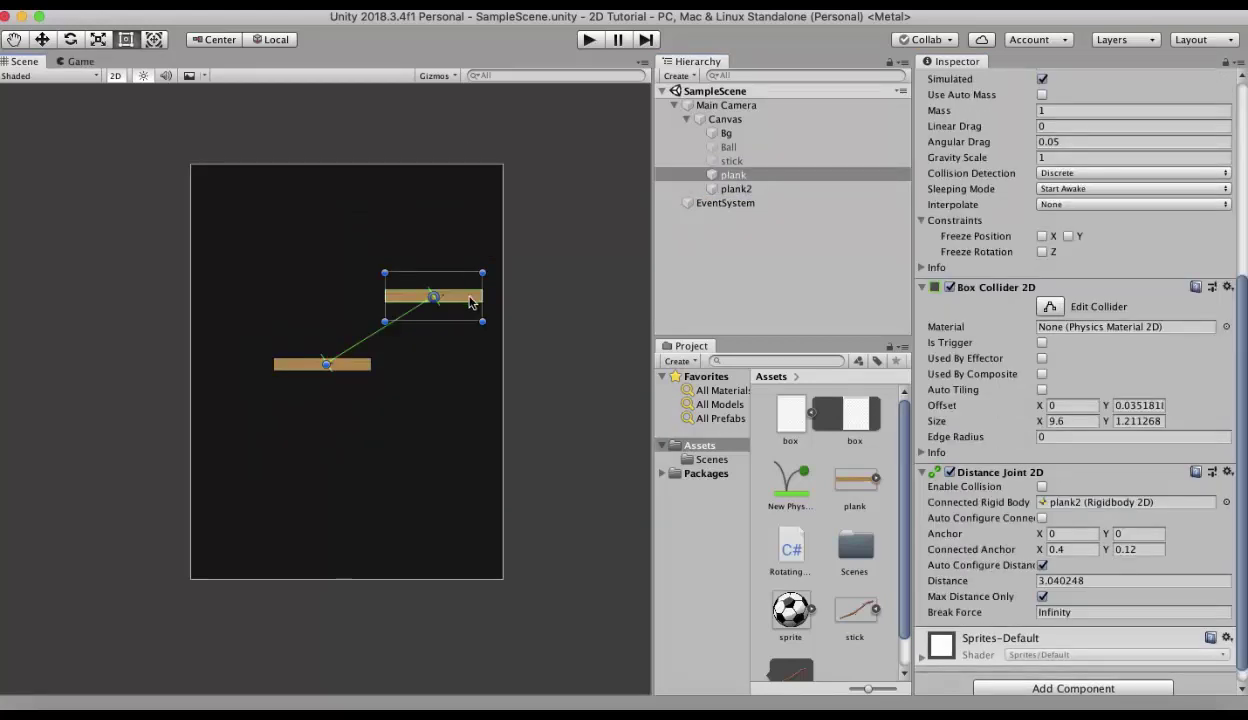
pyautogui.moveTo(470, 302); pyautogui.dragTo(426, 303)
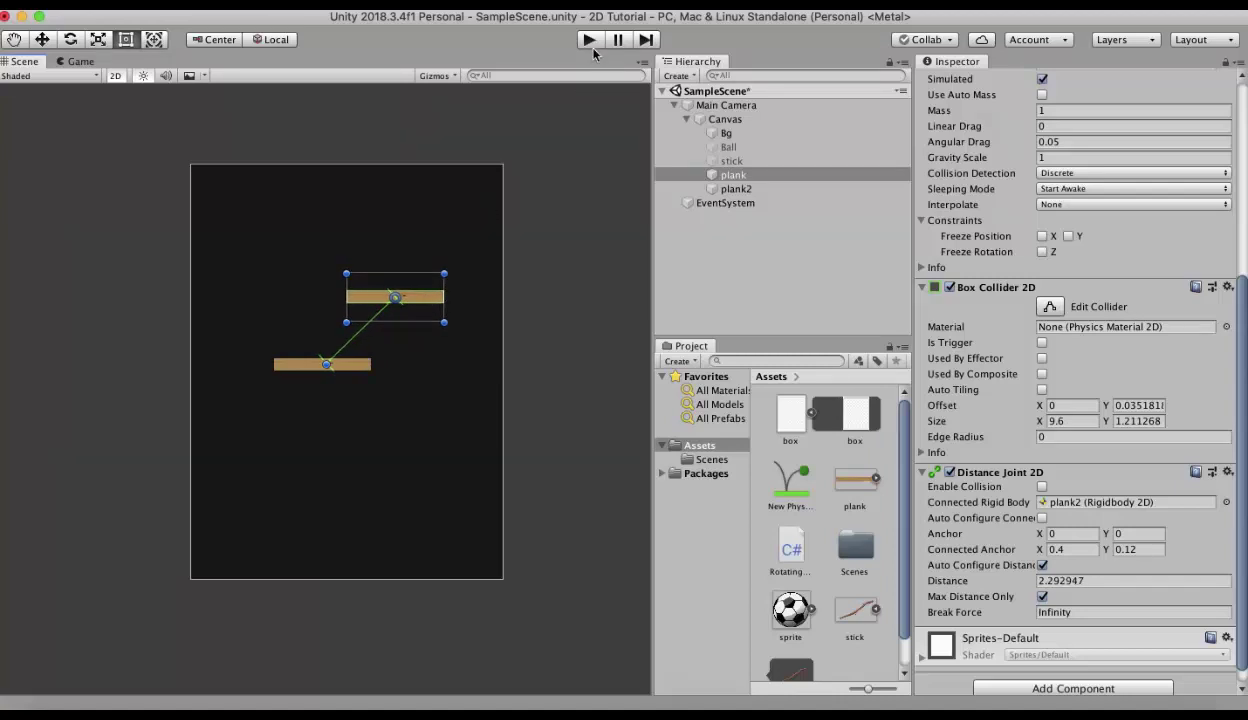
pyautogui.click(592, 40)
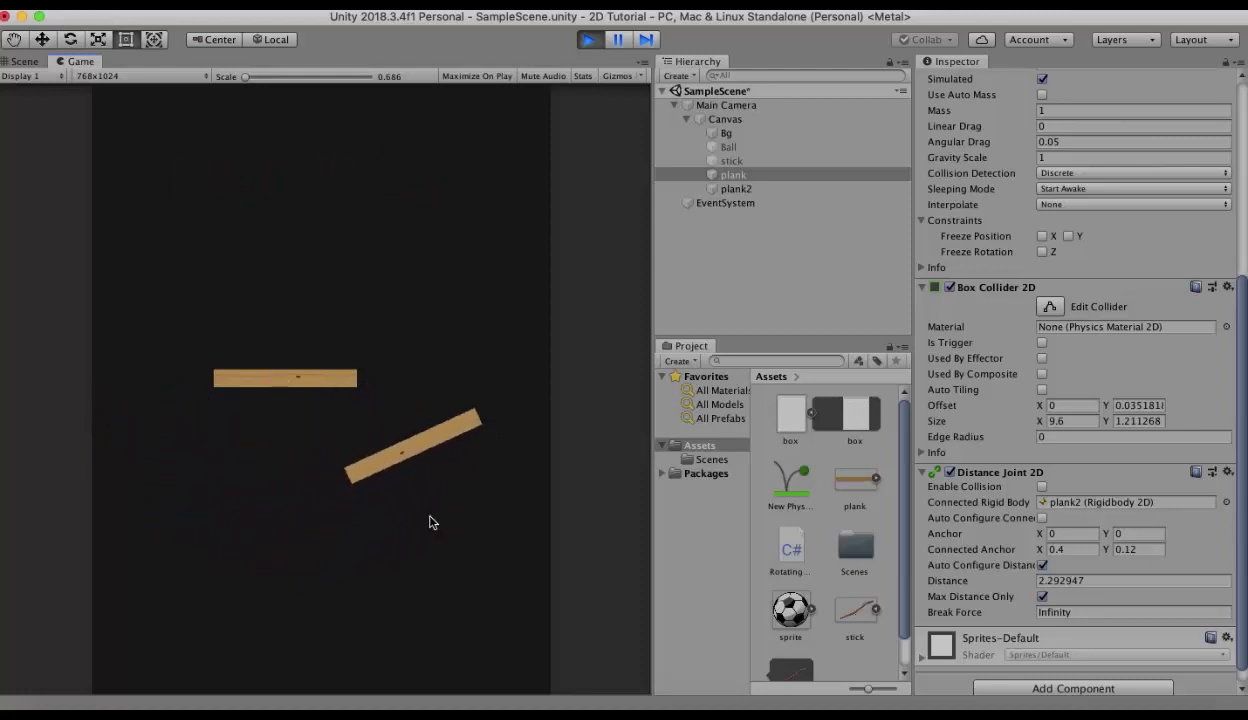
# Step: Turn on Enable Collision for the plank's joint, save, and test in play mode
pyautogui.click(589, 39)
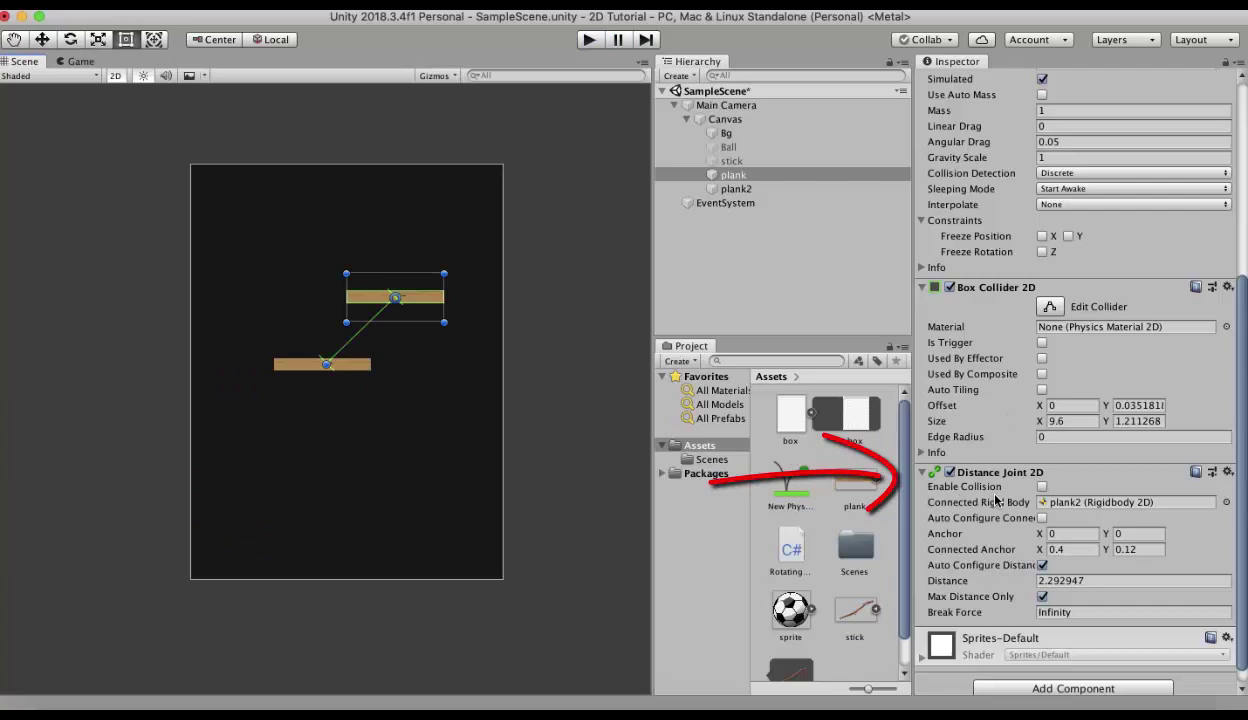
pyautogui.click(1042, 487)
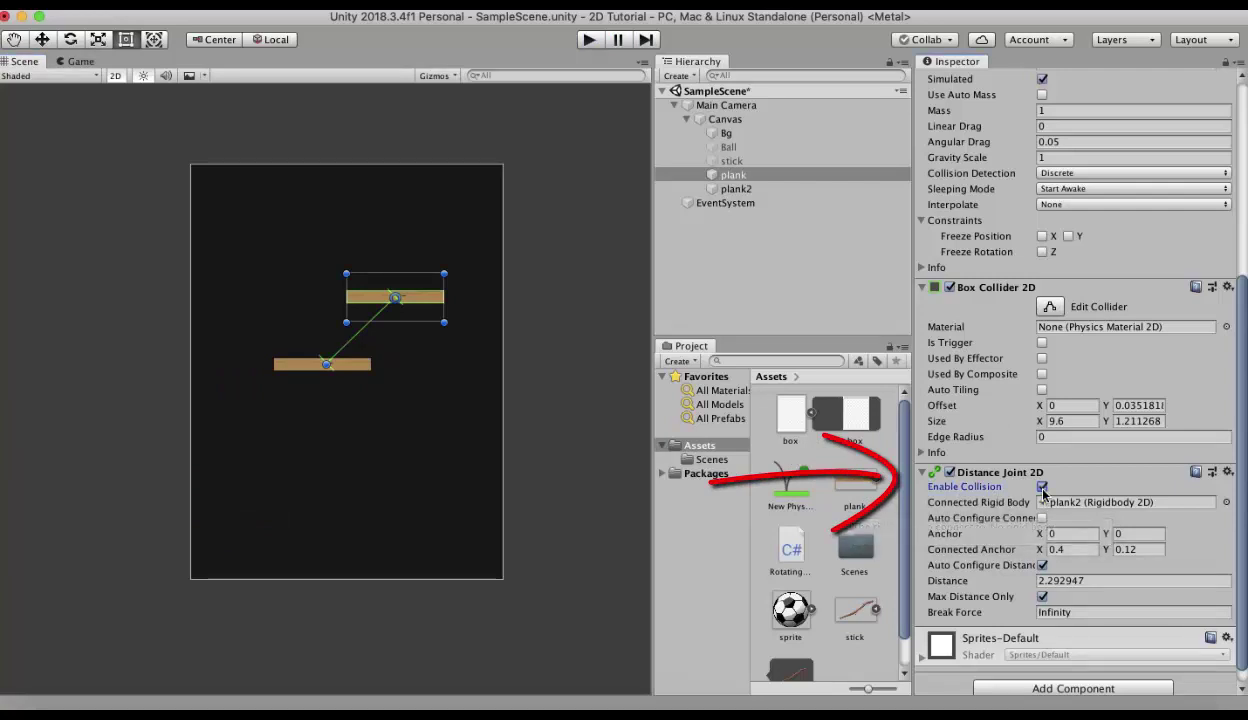
pyautogui.hotkey('ctrl', 's')
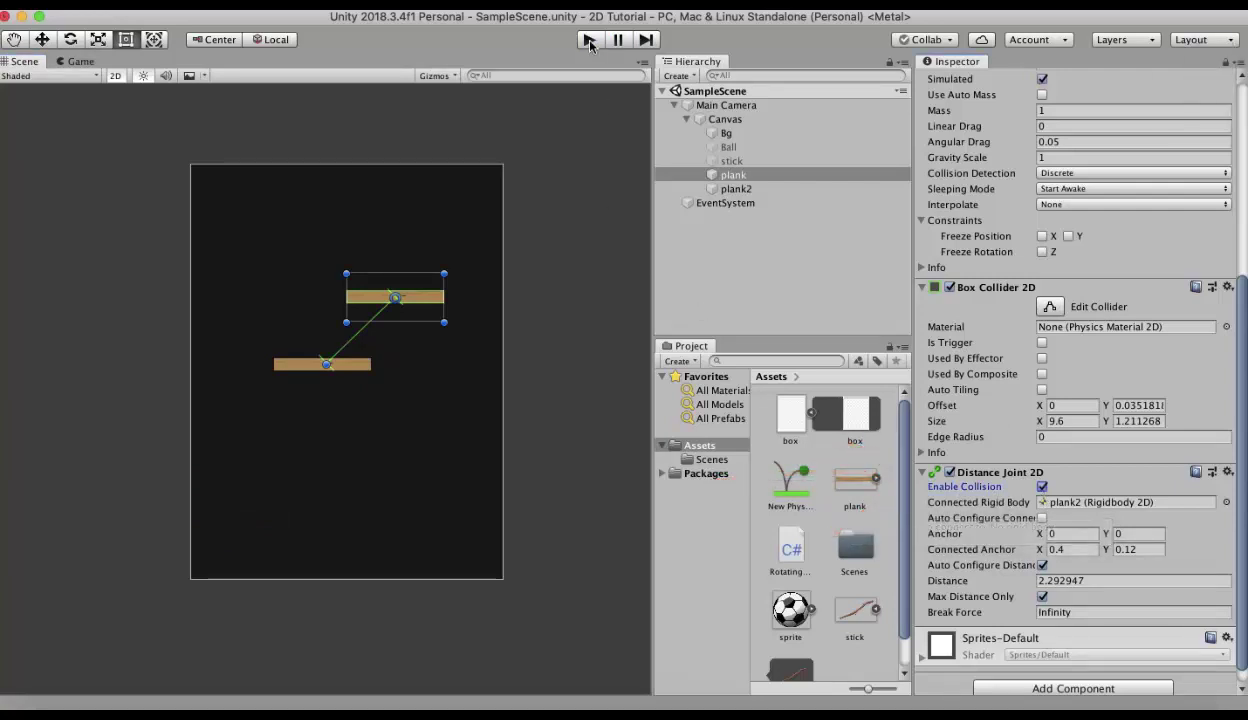
pyautogui.click(590, 40)
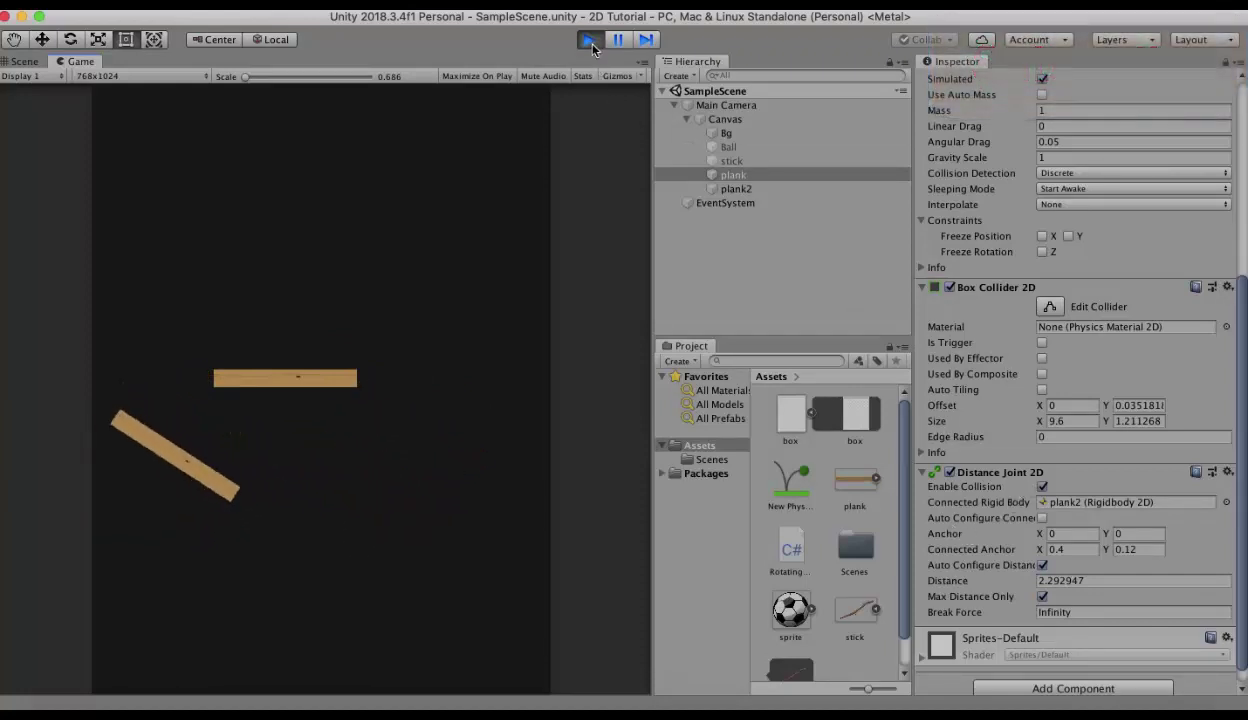
pyautogui.hotkey('ctrl', 'p')
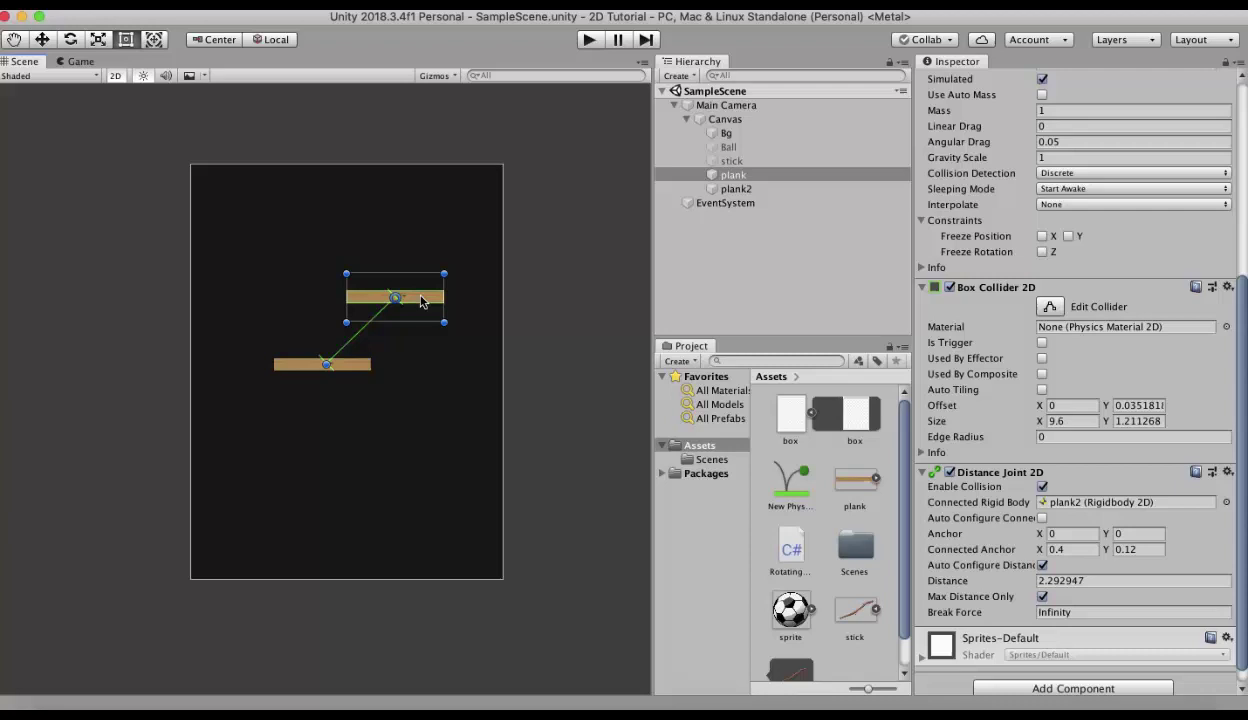
# Step: Drag the plank right away from plank2, set the Distance Joint 2D Break Force to 10, and save
pyautogui.moveTo(420, 301); pyautogui.dragTo(461, 304)
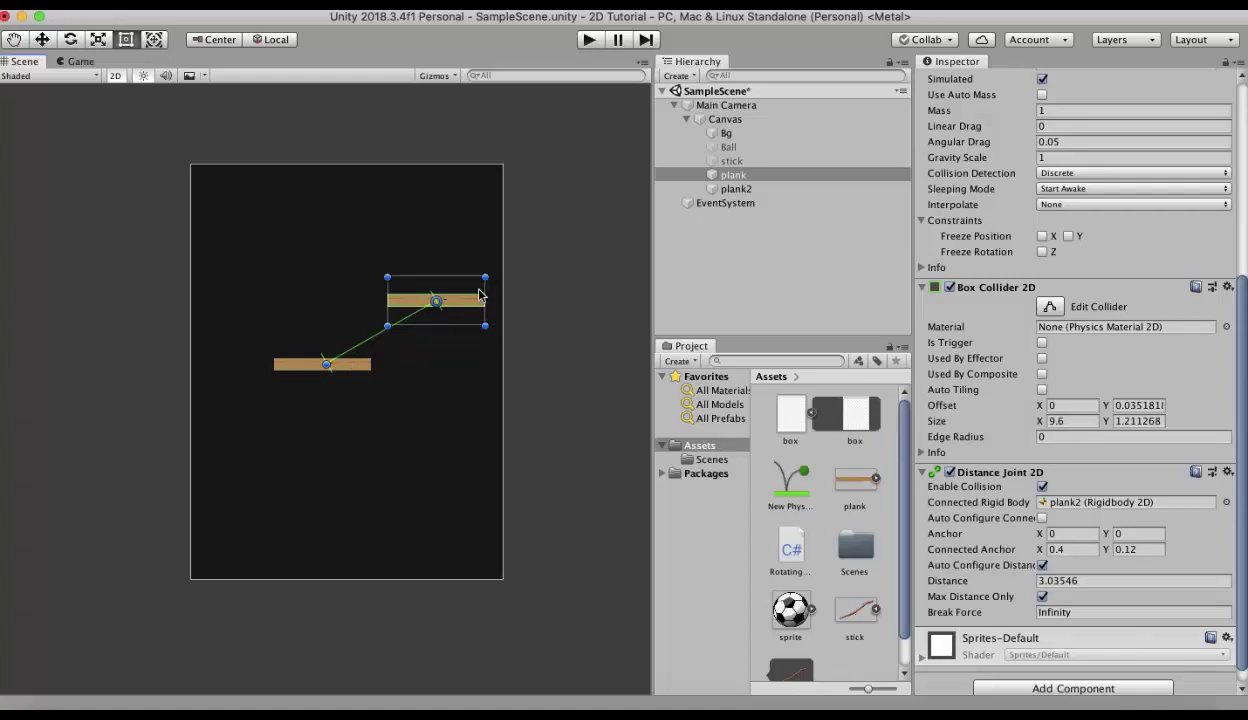
pyautogui.click(1051, 612)
pyautogui.write('10')
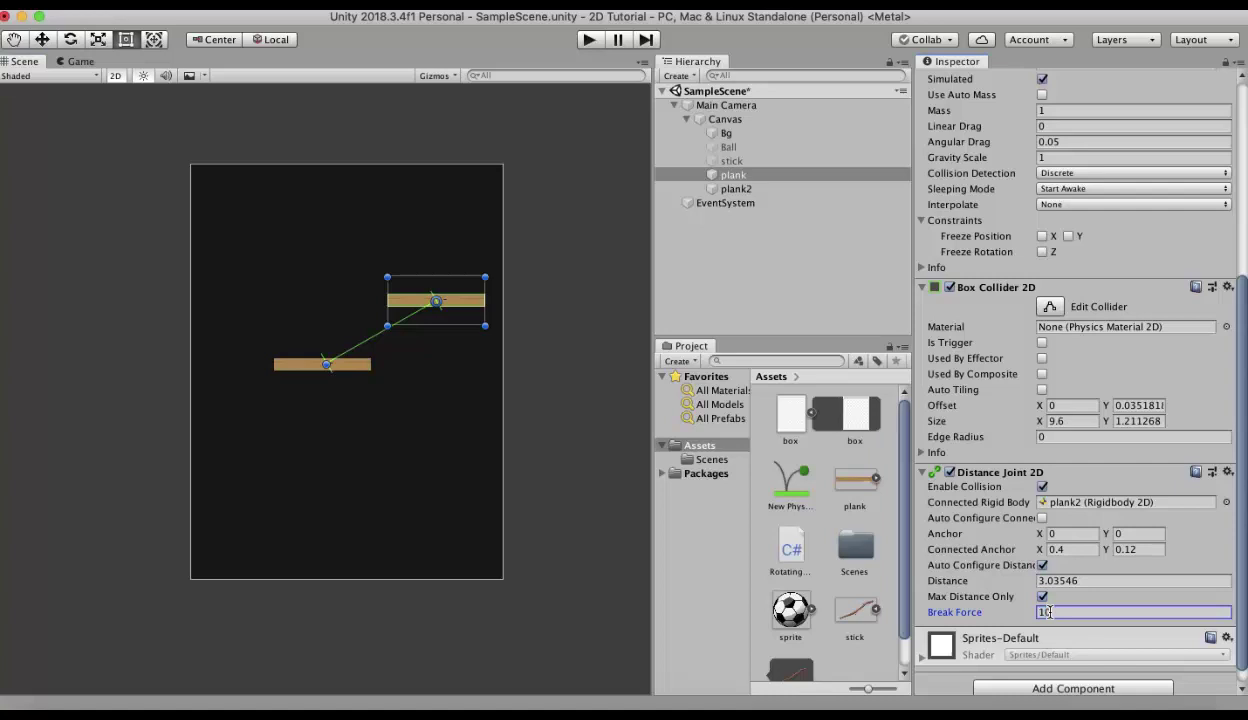
pyautogui.hotkey('ctrl', 's')
pyautogui.click(588, 40)
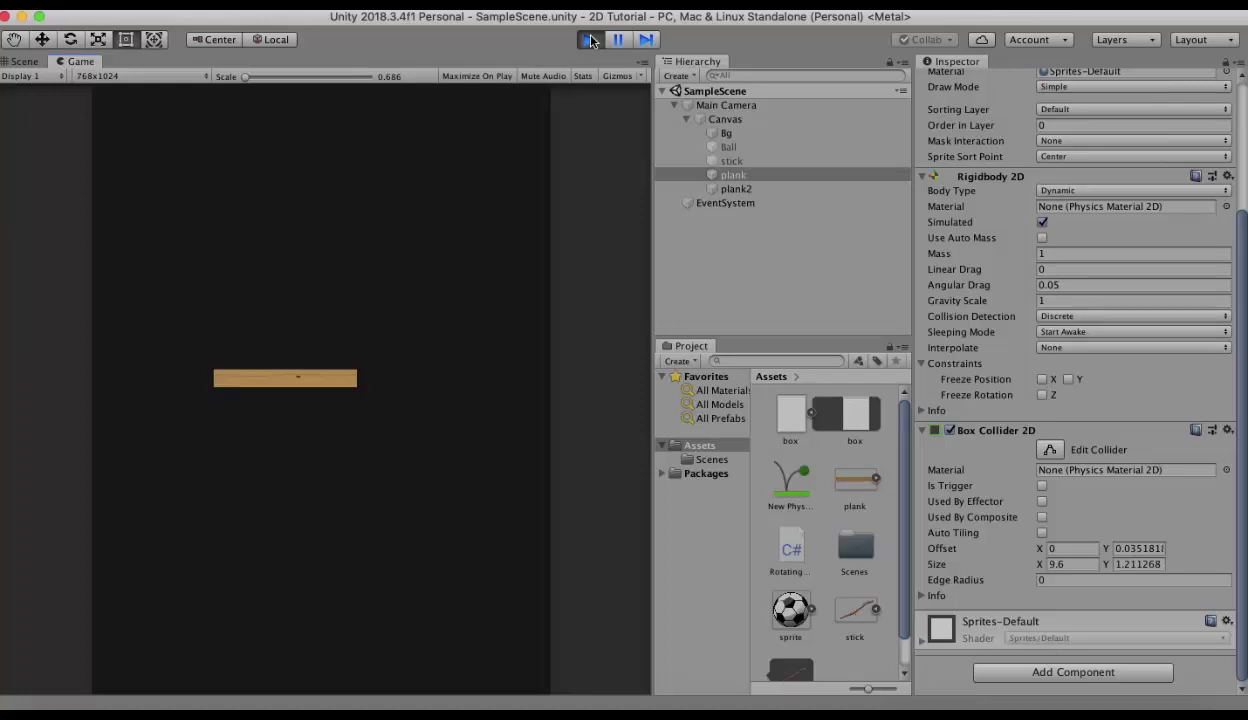
pyautogui.click(591, 40)
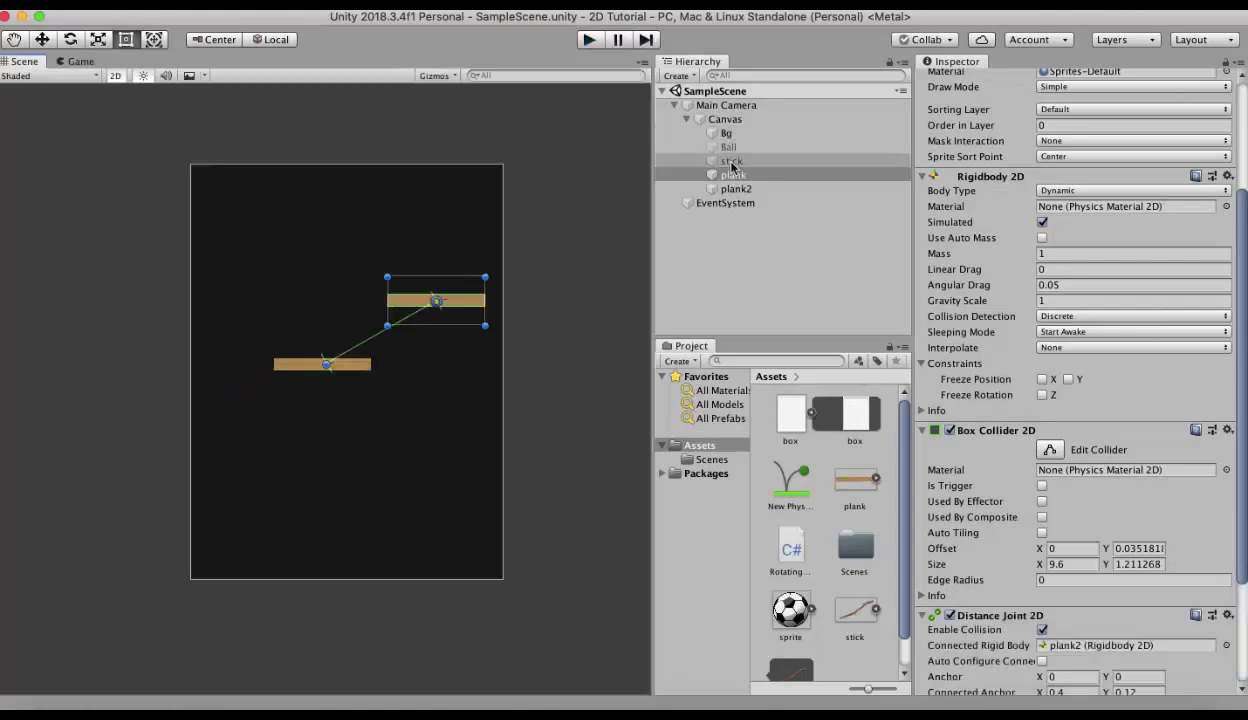
pyautogui.scroll(-4, 1008, 455)
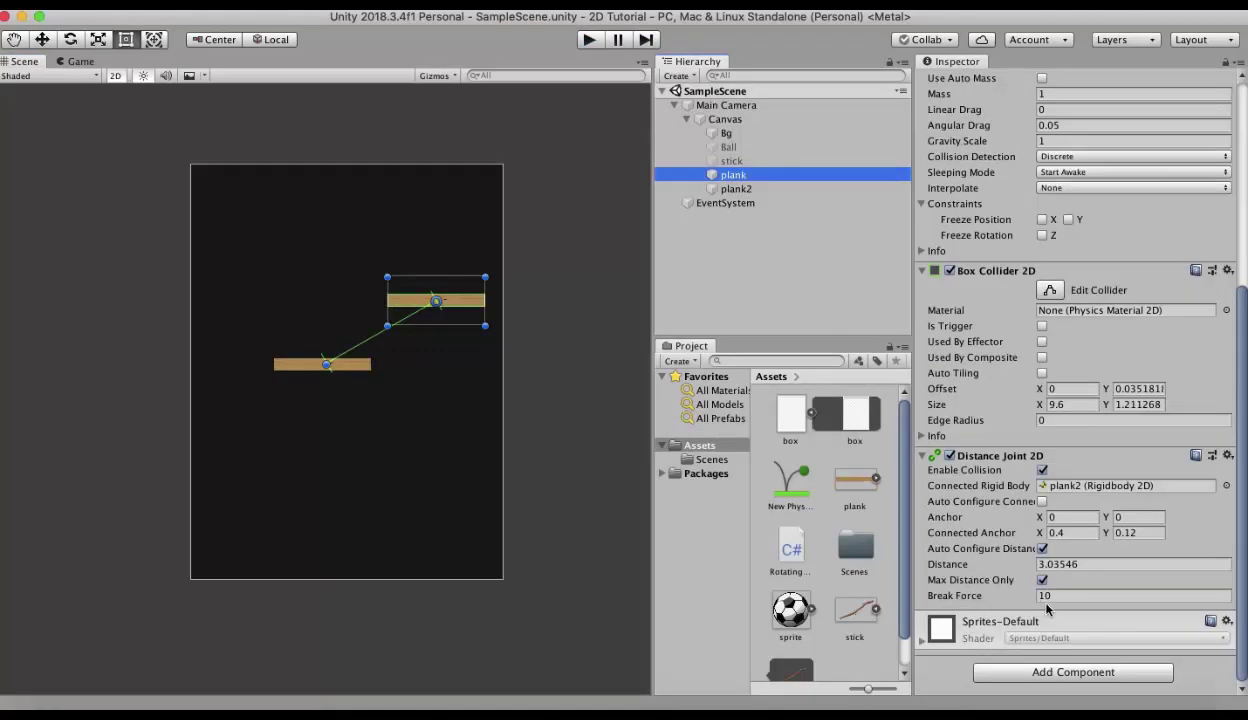